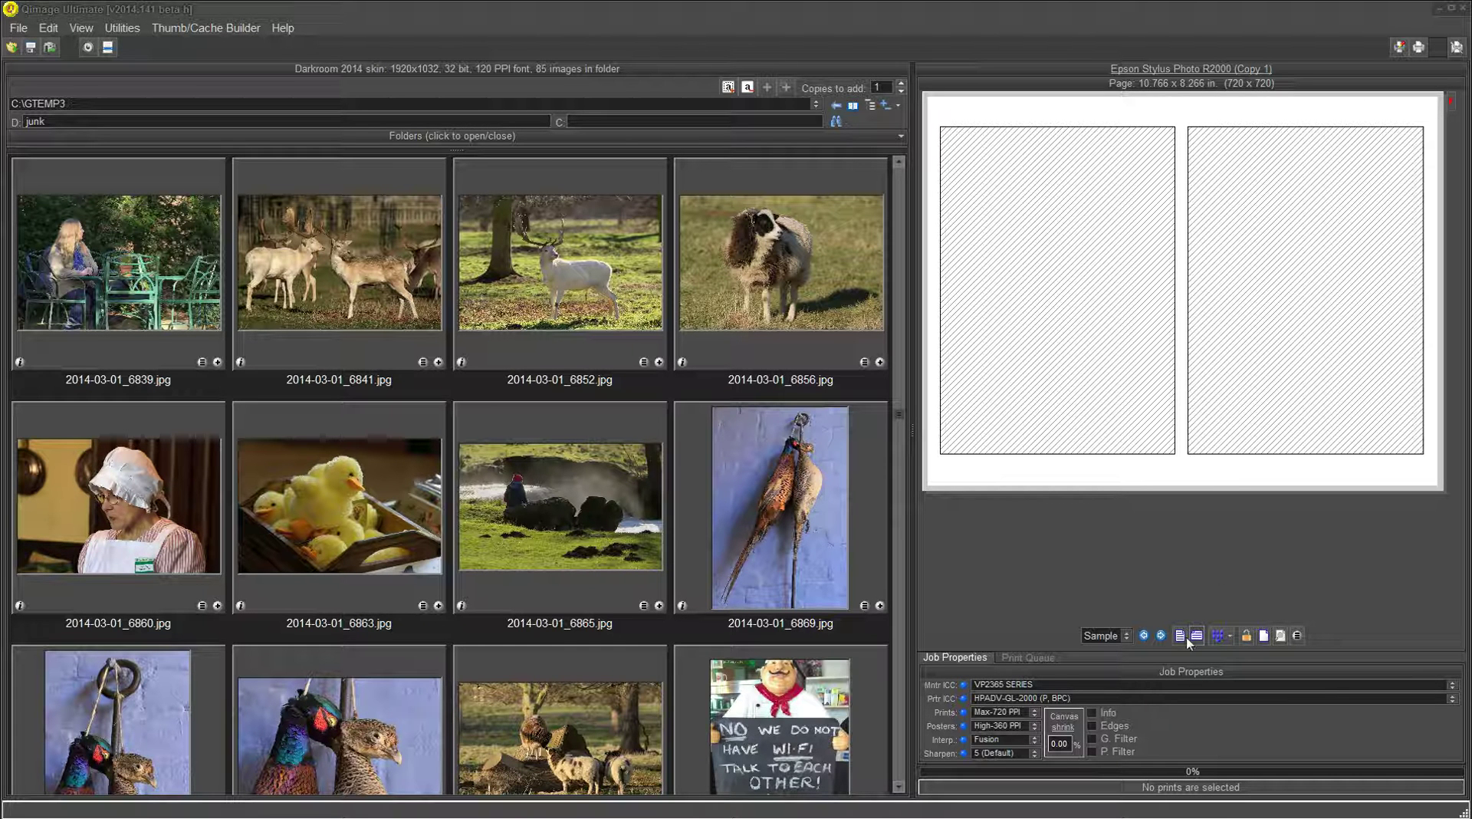
- Switch to Freehand layout and lay a Fit-to-page [Template] print area across the page
{"action": "left_click", "coordinate": [1226, 639]}
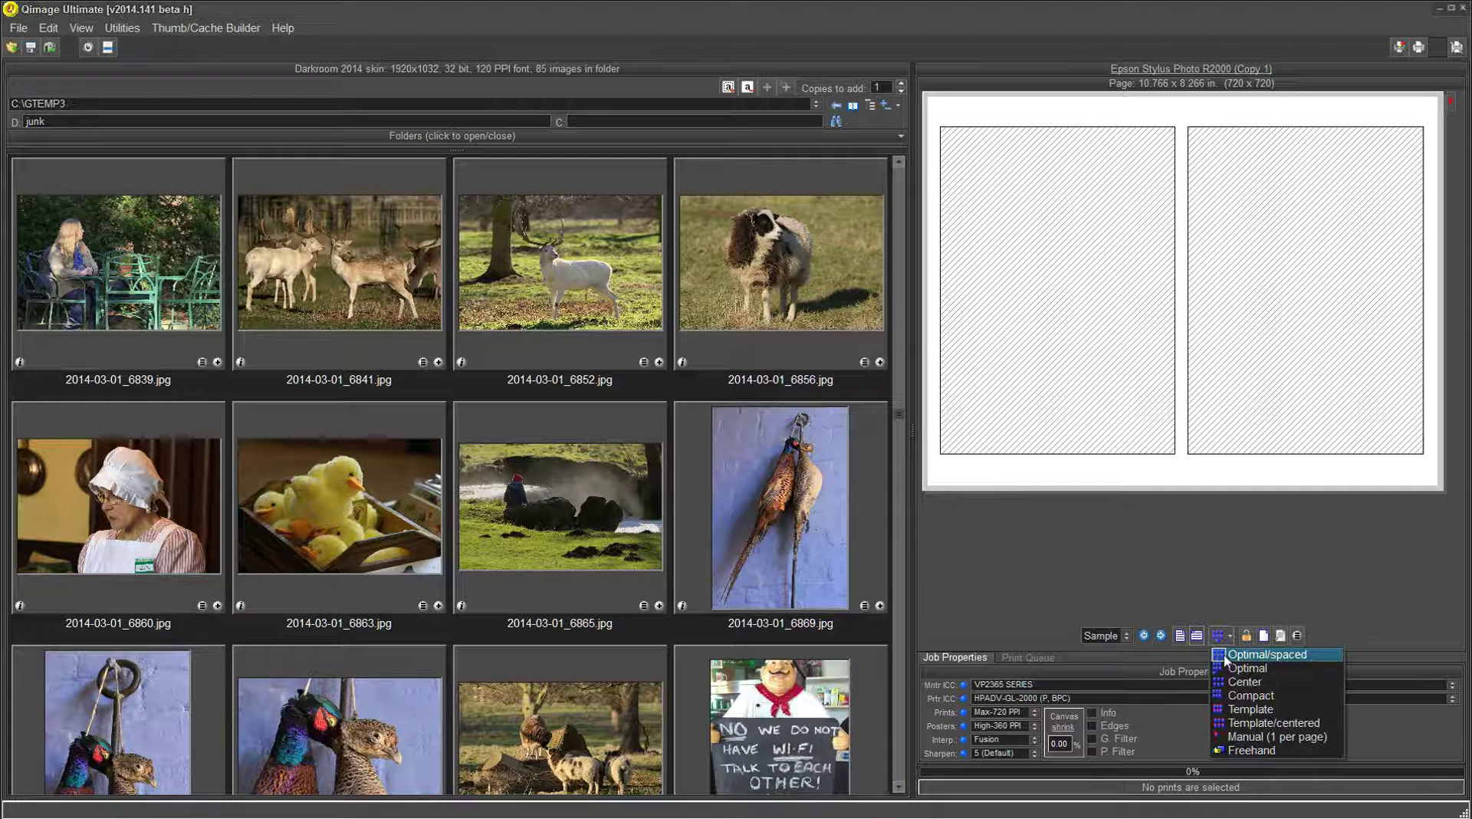
{"action": "left_click", "coordinate": [1240, 755]}
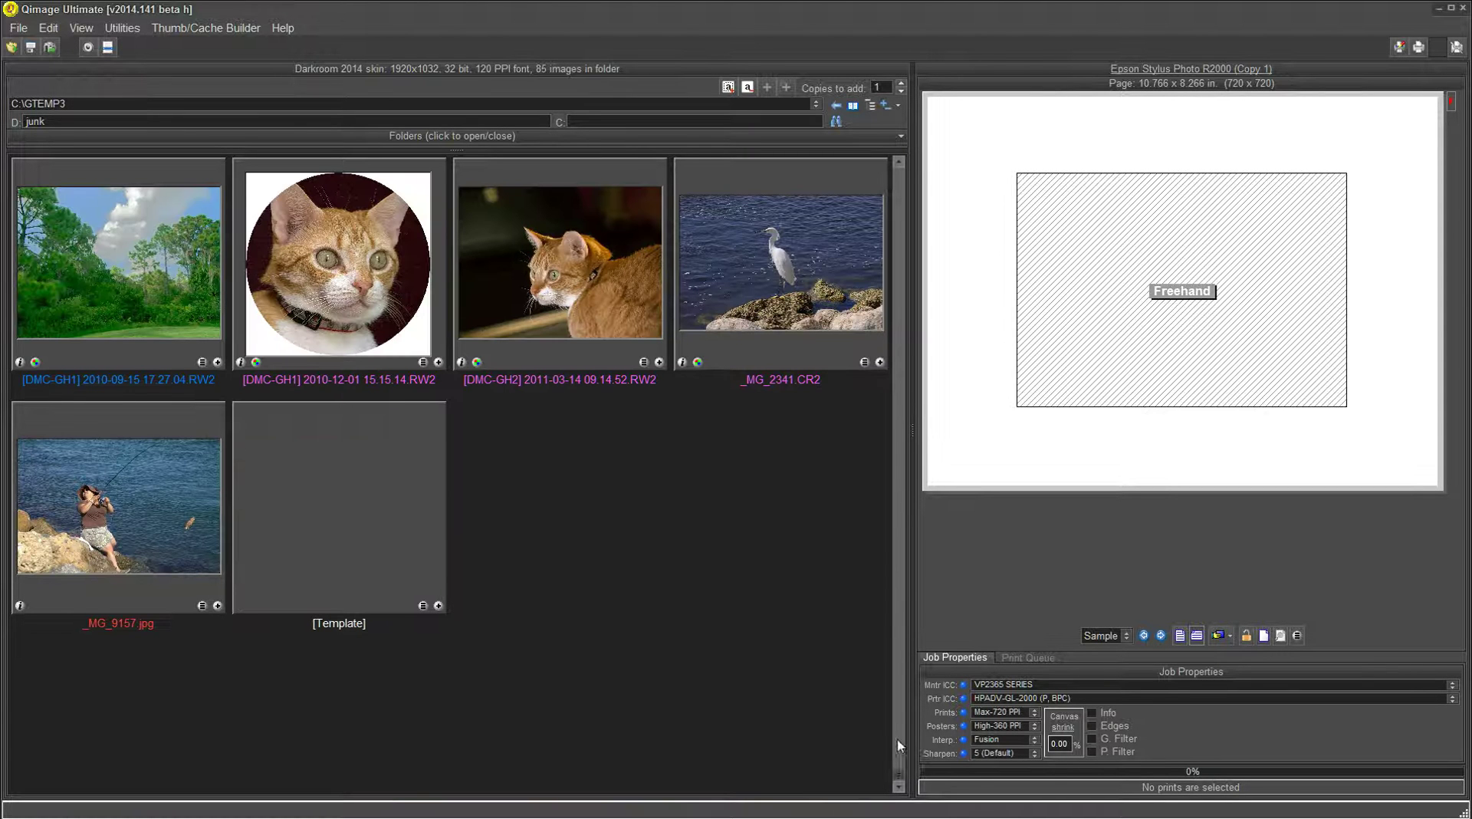
{"action": "left_click", "coordinate": [899, 759]}
{"action": "left_click", "coordinate": [423, 606]}
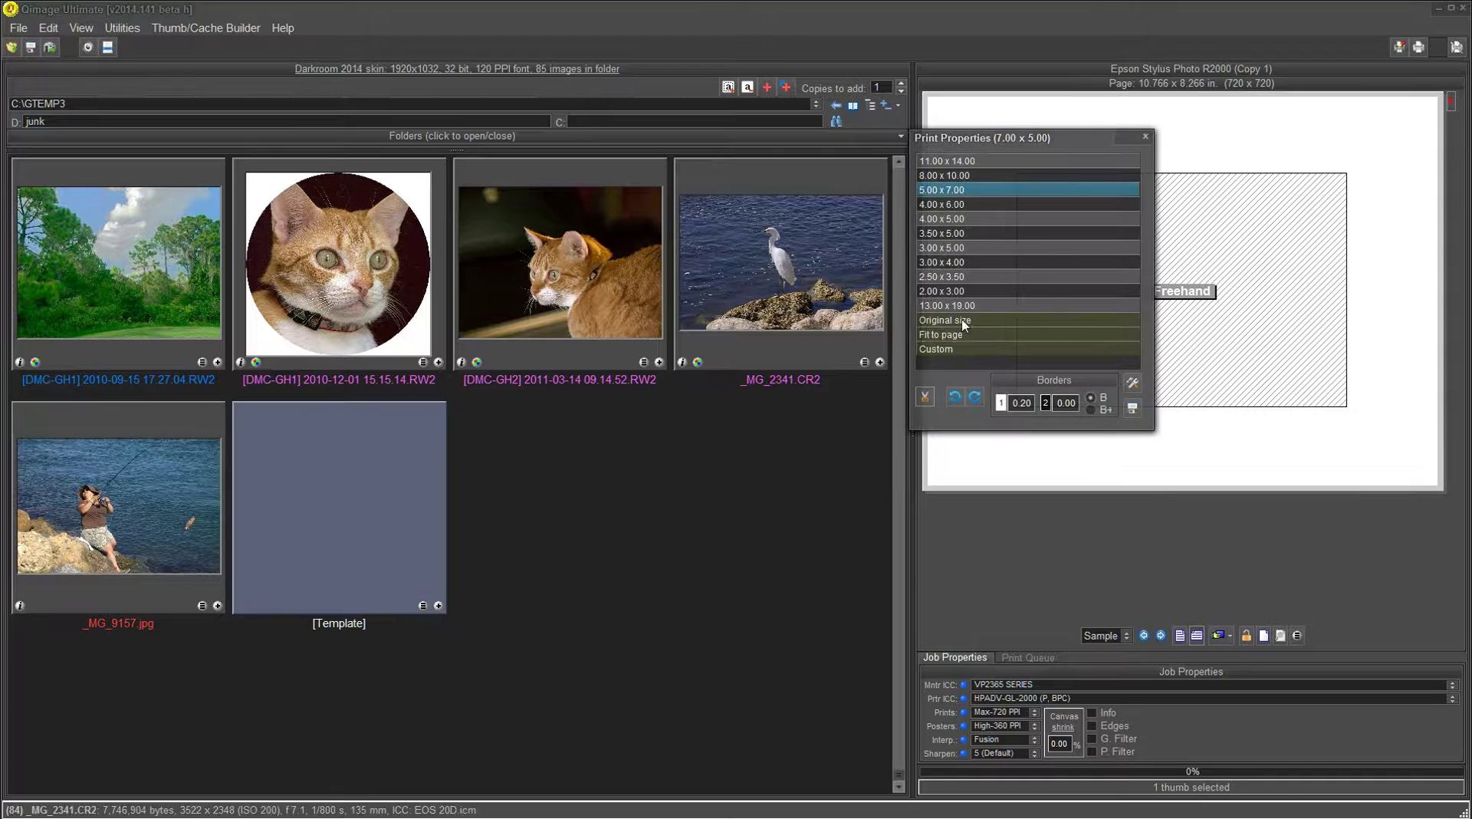
{"action": "left_click", "coordinate": [965, 338]}
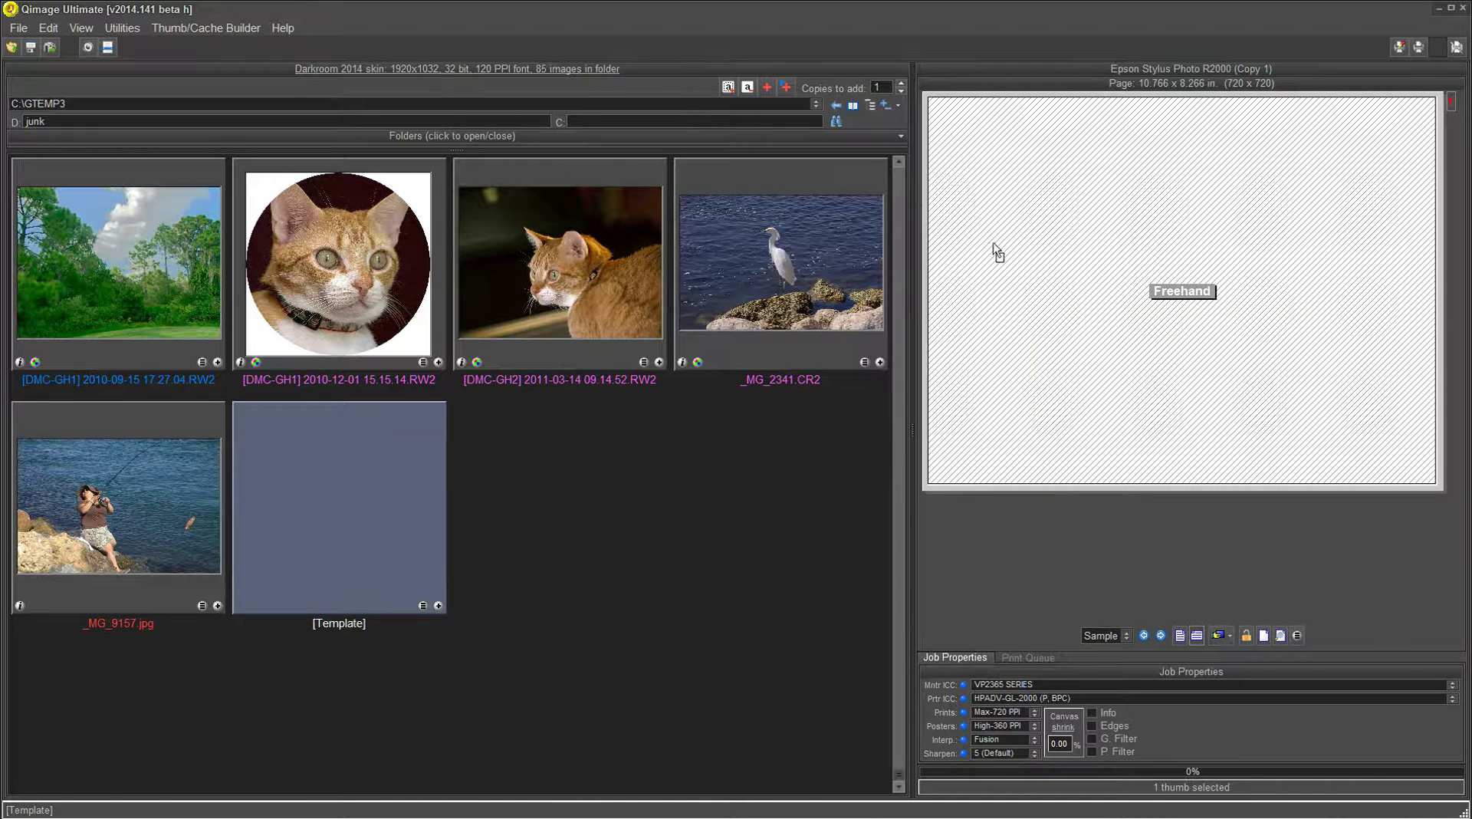
{"action": "left_click_drag", "start_coordinate": [993, 245], "coordinate": [944, 163]}
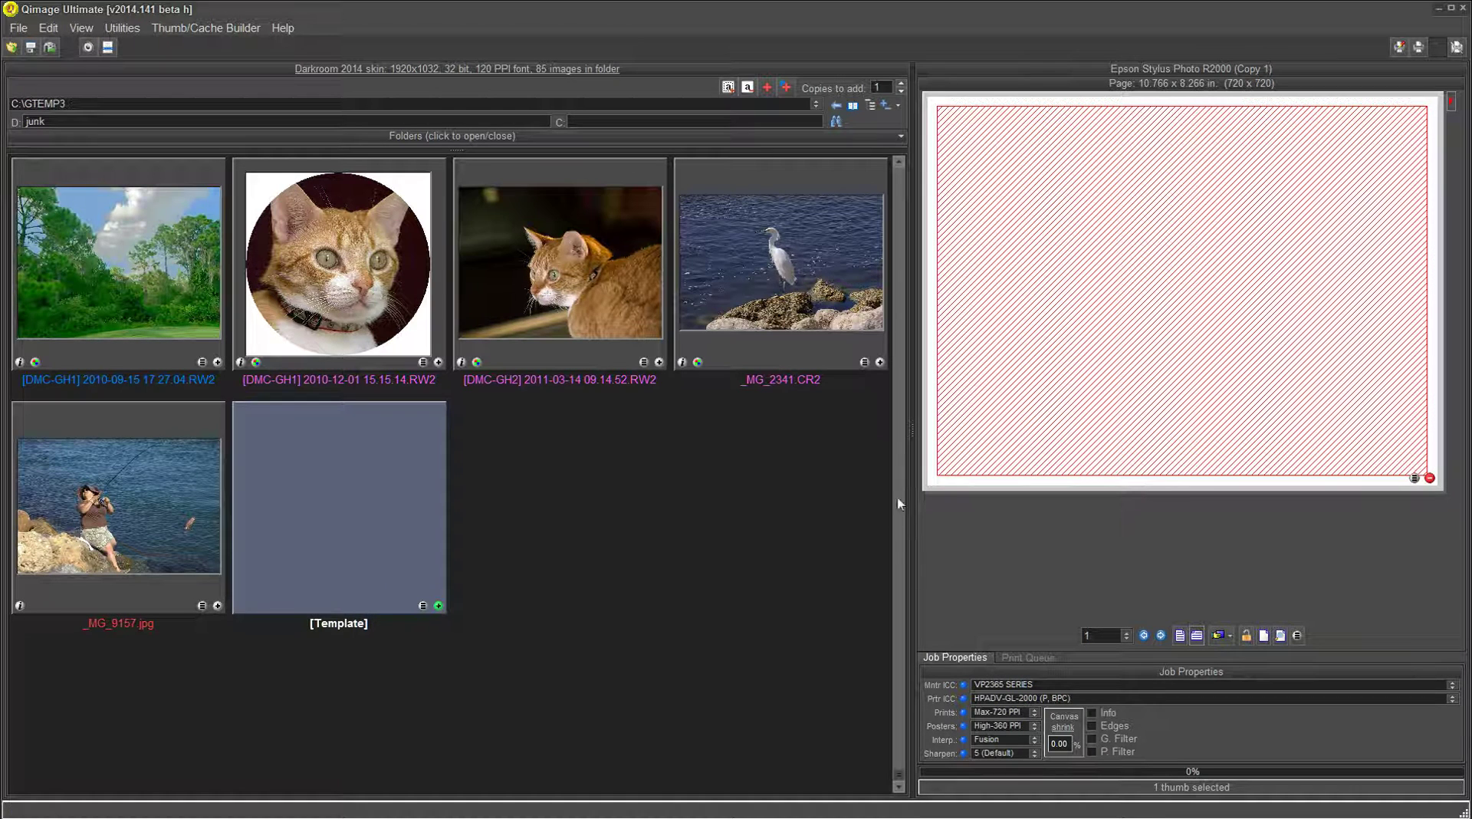
- Place 2014-03-01_6852.jpg, the white deer, as a 5 x 7 print inside the Template area
{"action": "scroll", "coordinate": [901, 353], "scroll_direction": "up", "scroll_amount": 10}
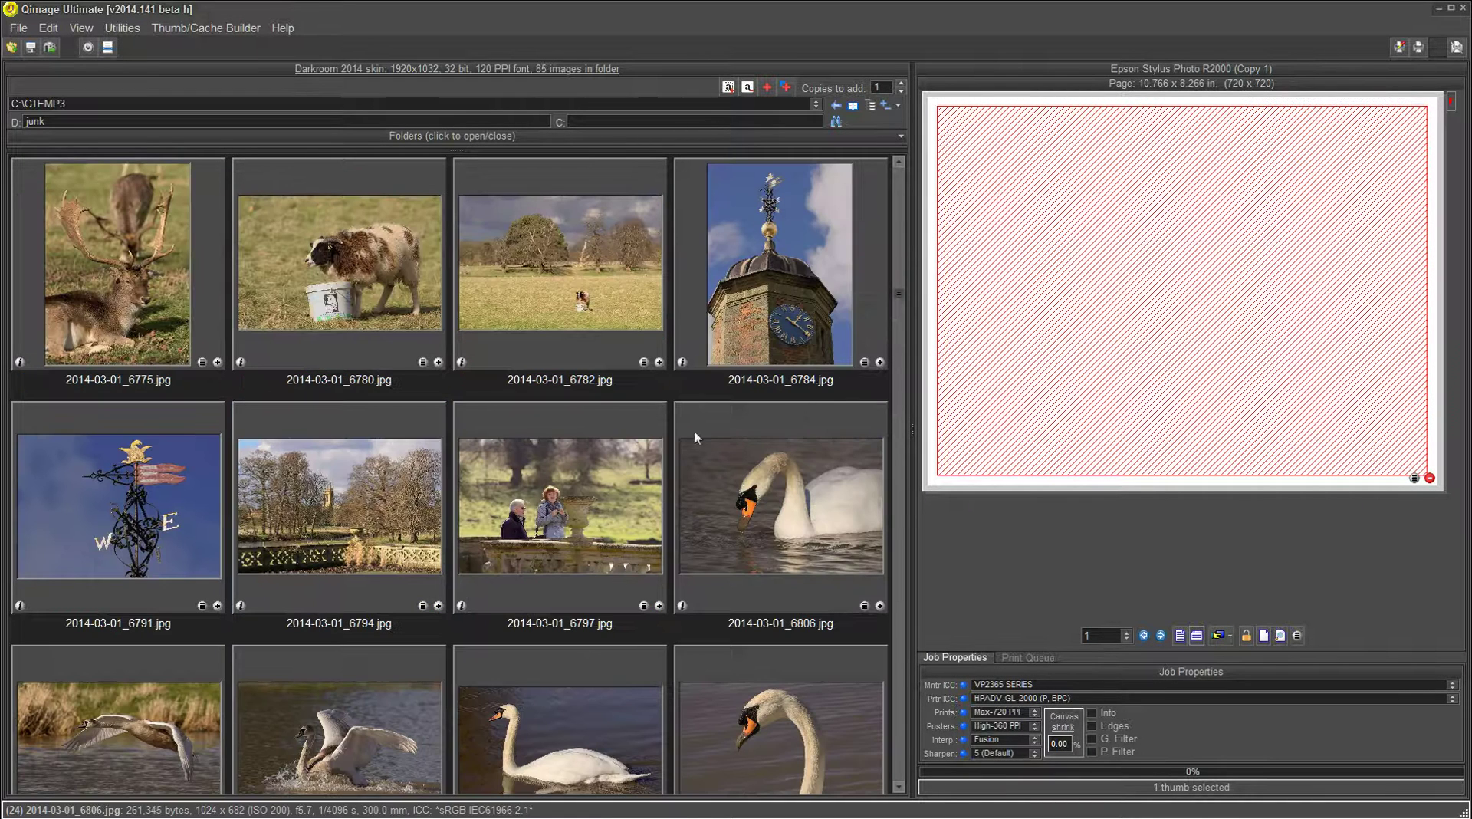
{"action": "scroll", "coordinate": [634, 471], "scroll_direction": "up", "scroll_amount": 2}
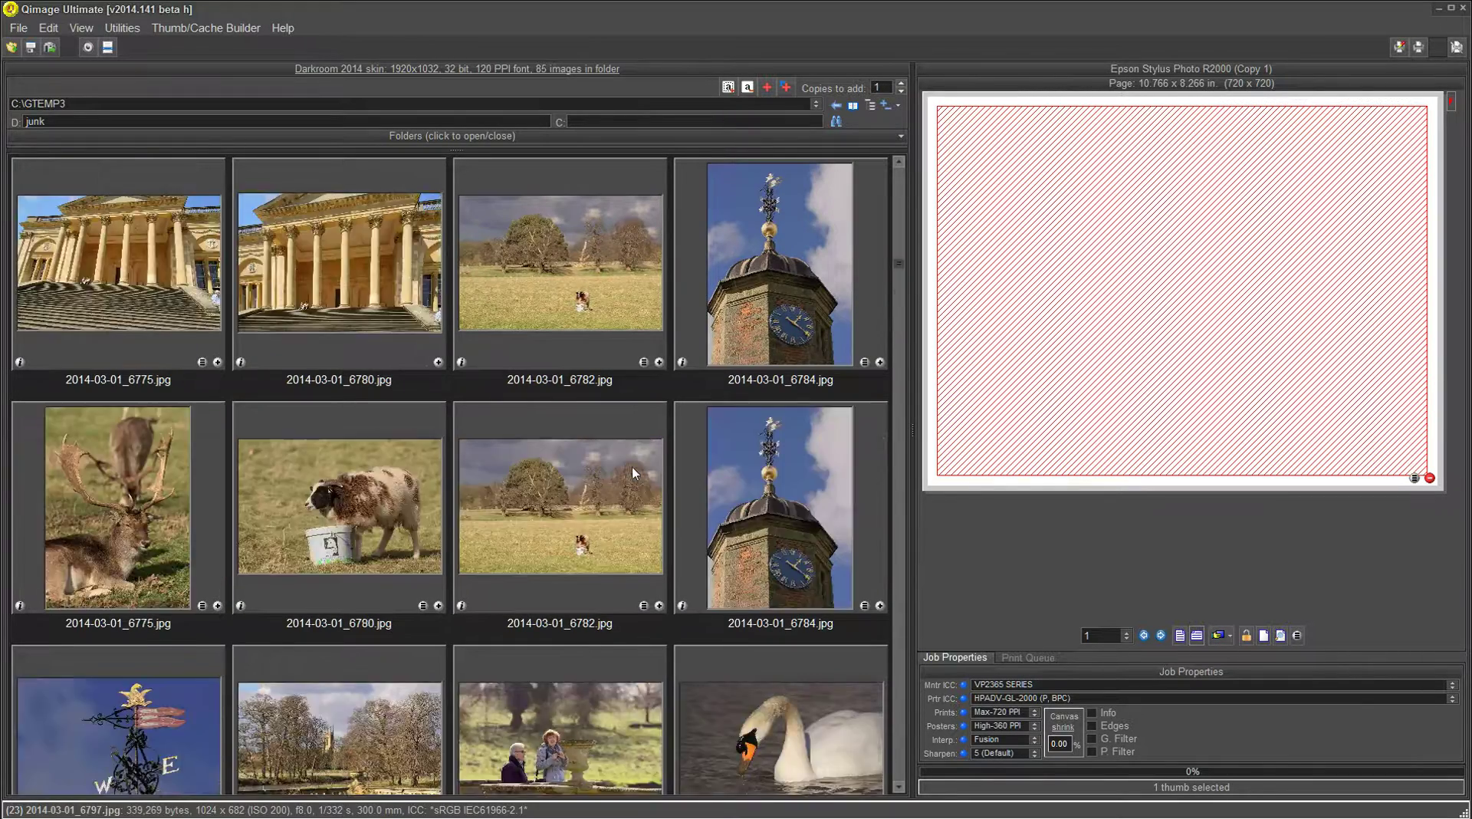
{"action": "scroll", "coordinate": [634, 473], "scroll_direction": "down", "scroll_amount": 3}
{"action": "scroll", "coordinate": [632, 471], "scroll_direction": "down", "scroll_amount": 2}
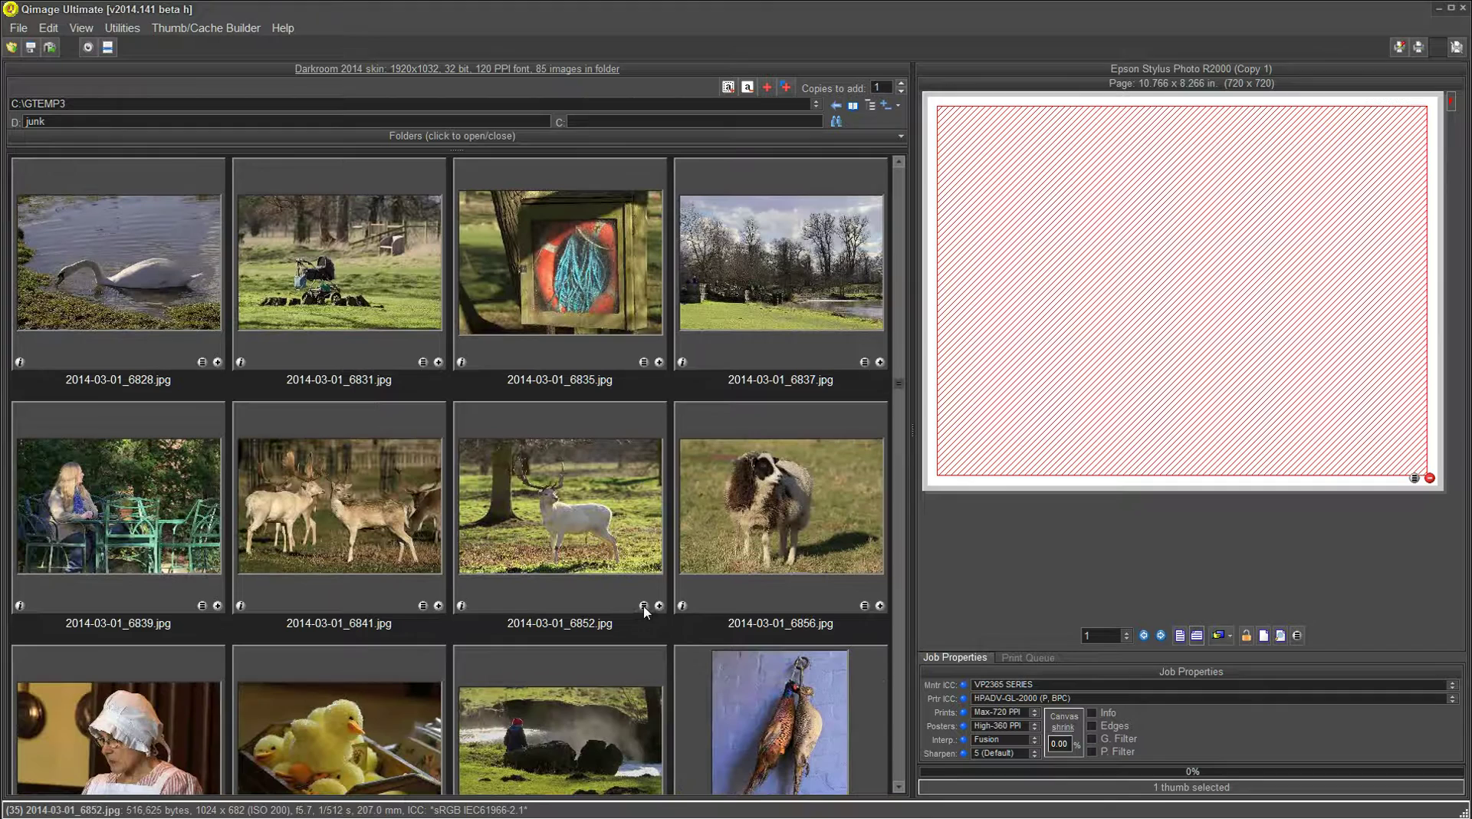
{"action": "left_click", "coordinate": [644, 606]}
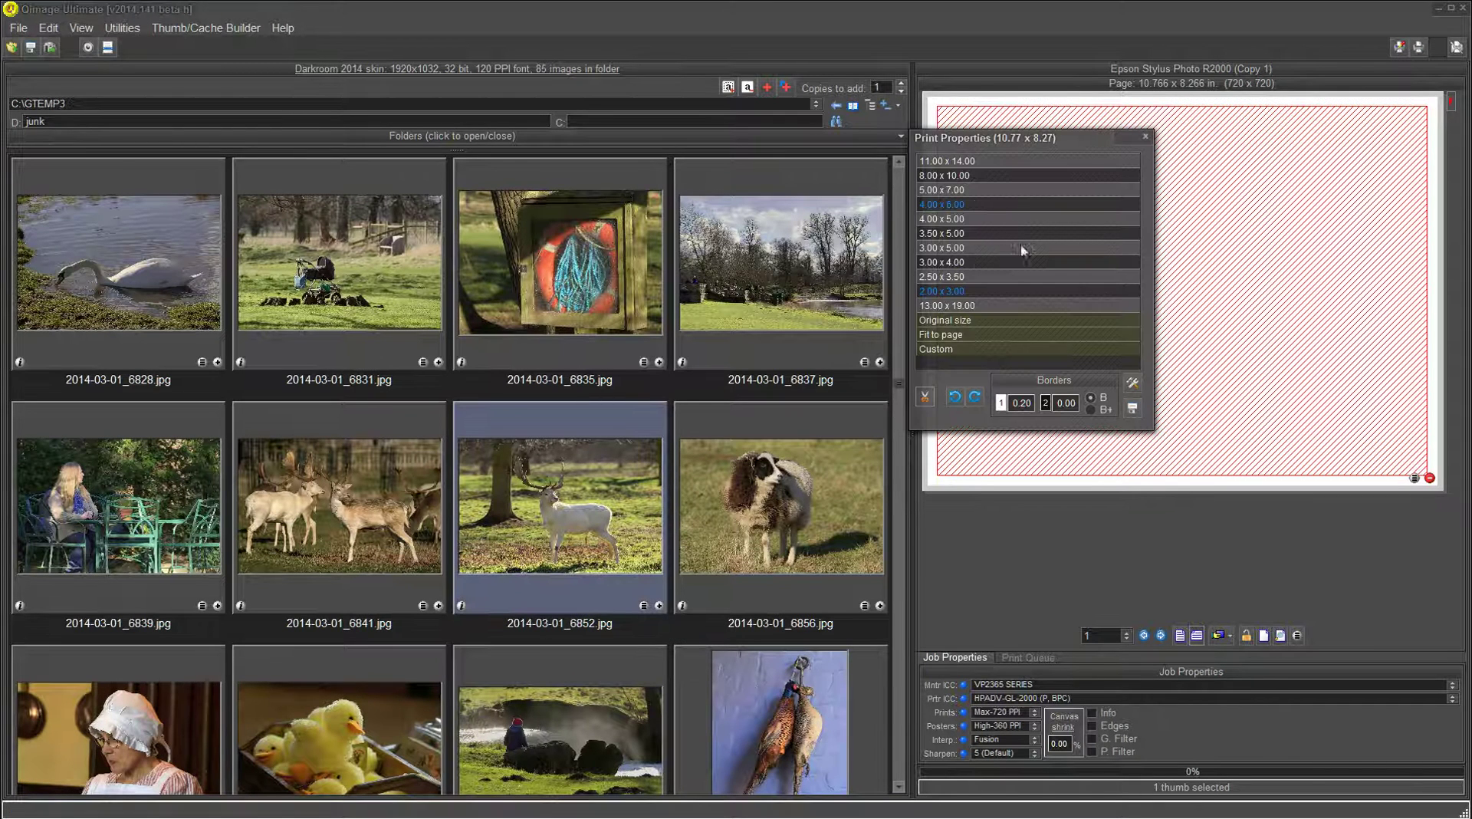
{"action": "left_click", "coordinate": [1000, 192]}
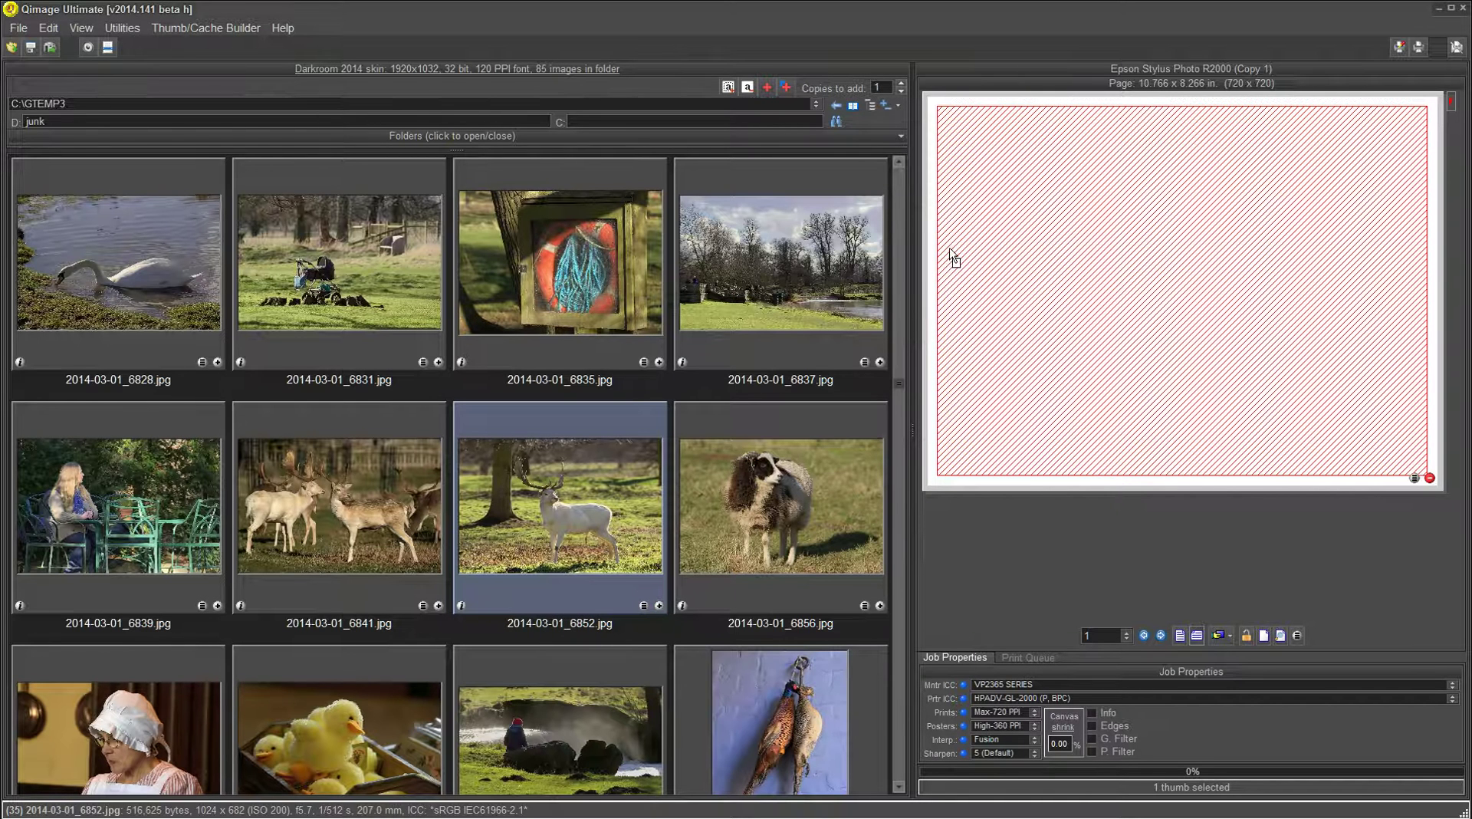
{"action": "left_click", "coordinate": [952, 237]}
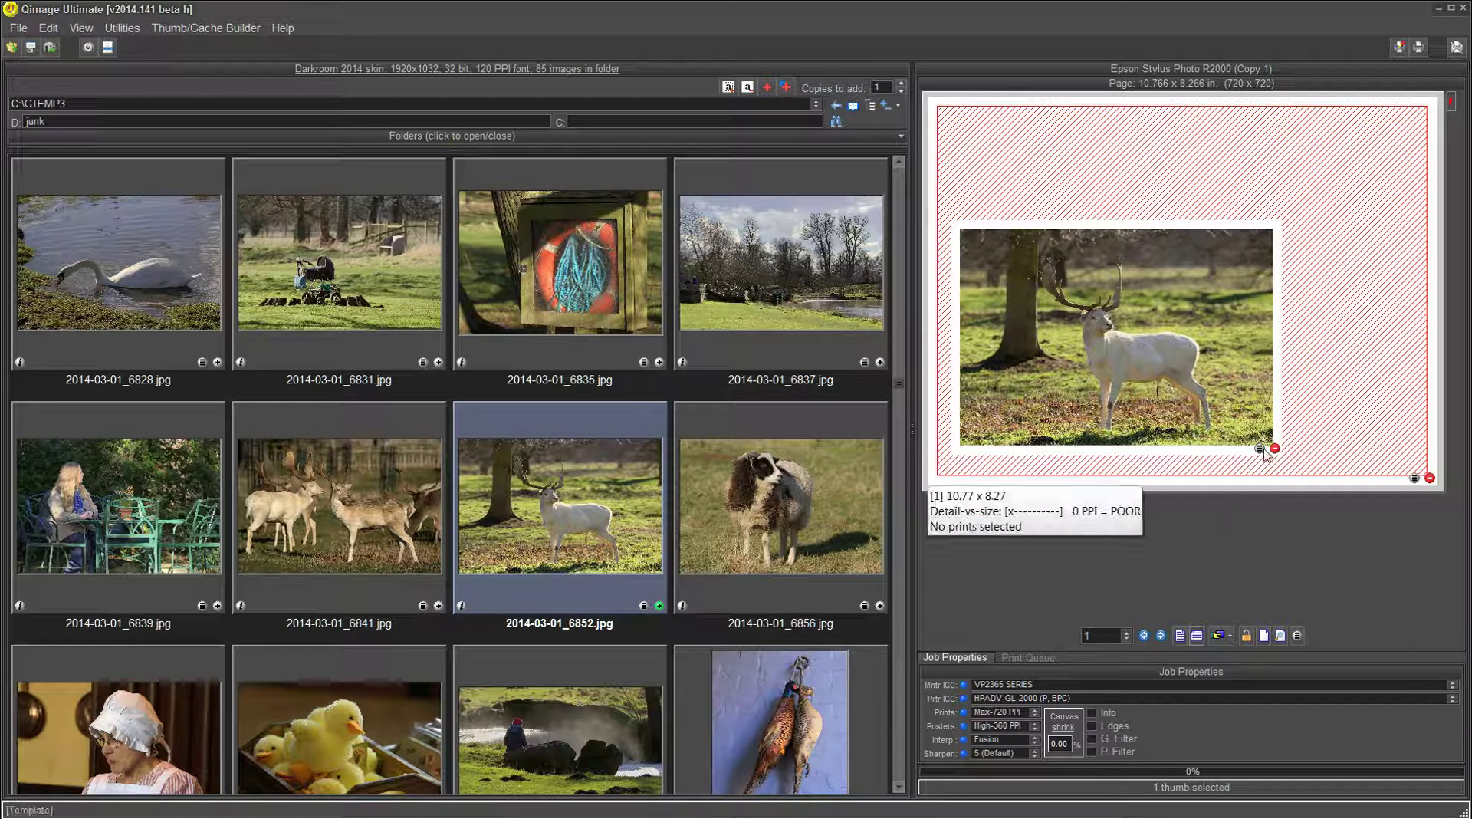
- Select the deer print and set its first border colour to pure red
{"action": "left_click", "coordinate": [1229, 414]}
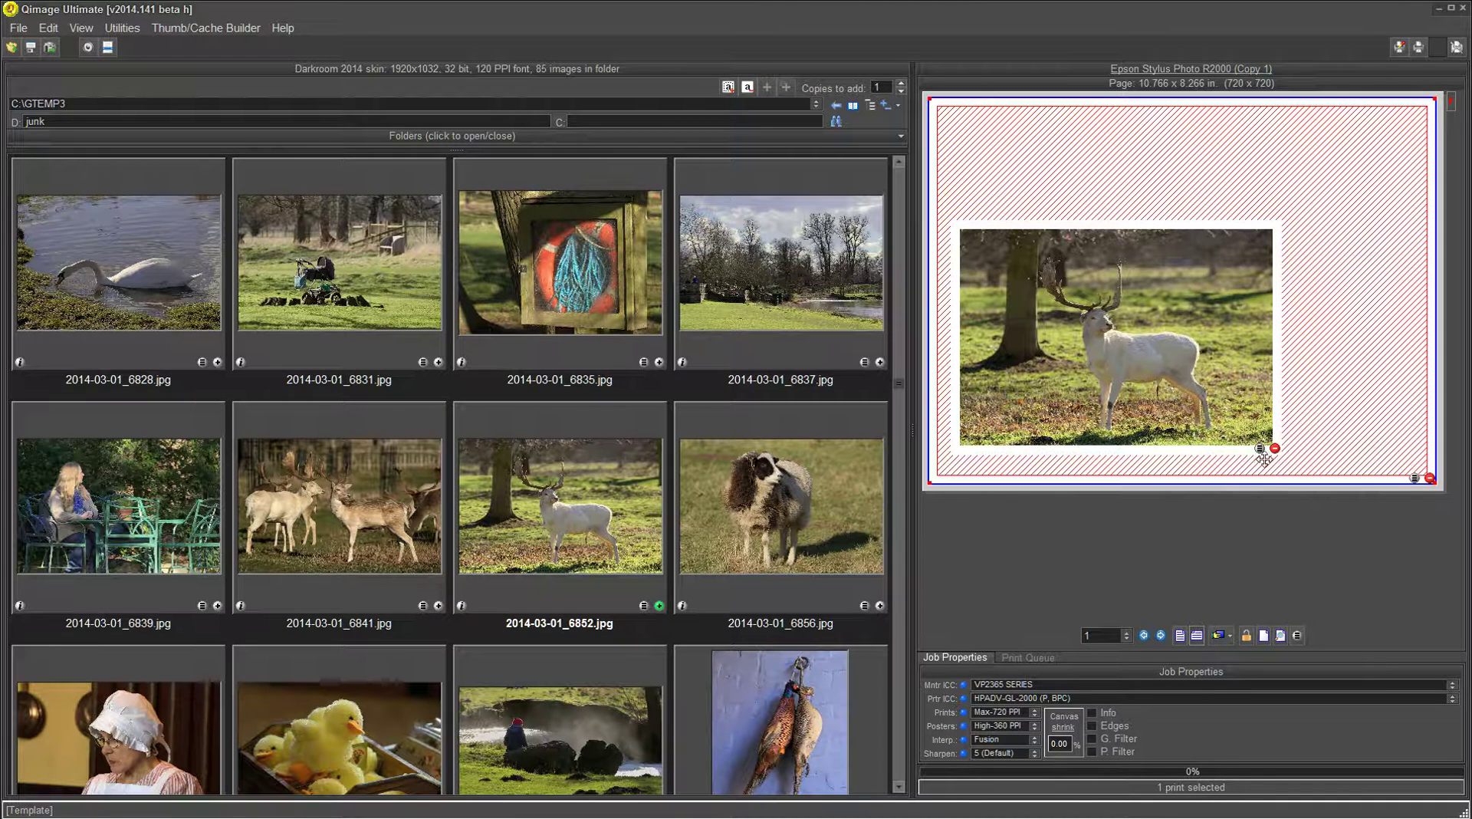
{"action": "left_click", "coordinate": [1238, 418]}
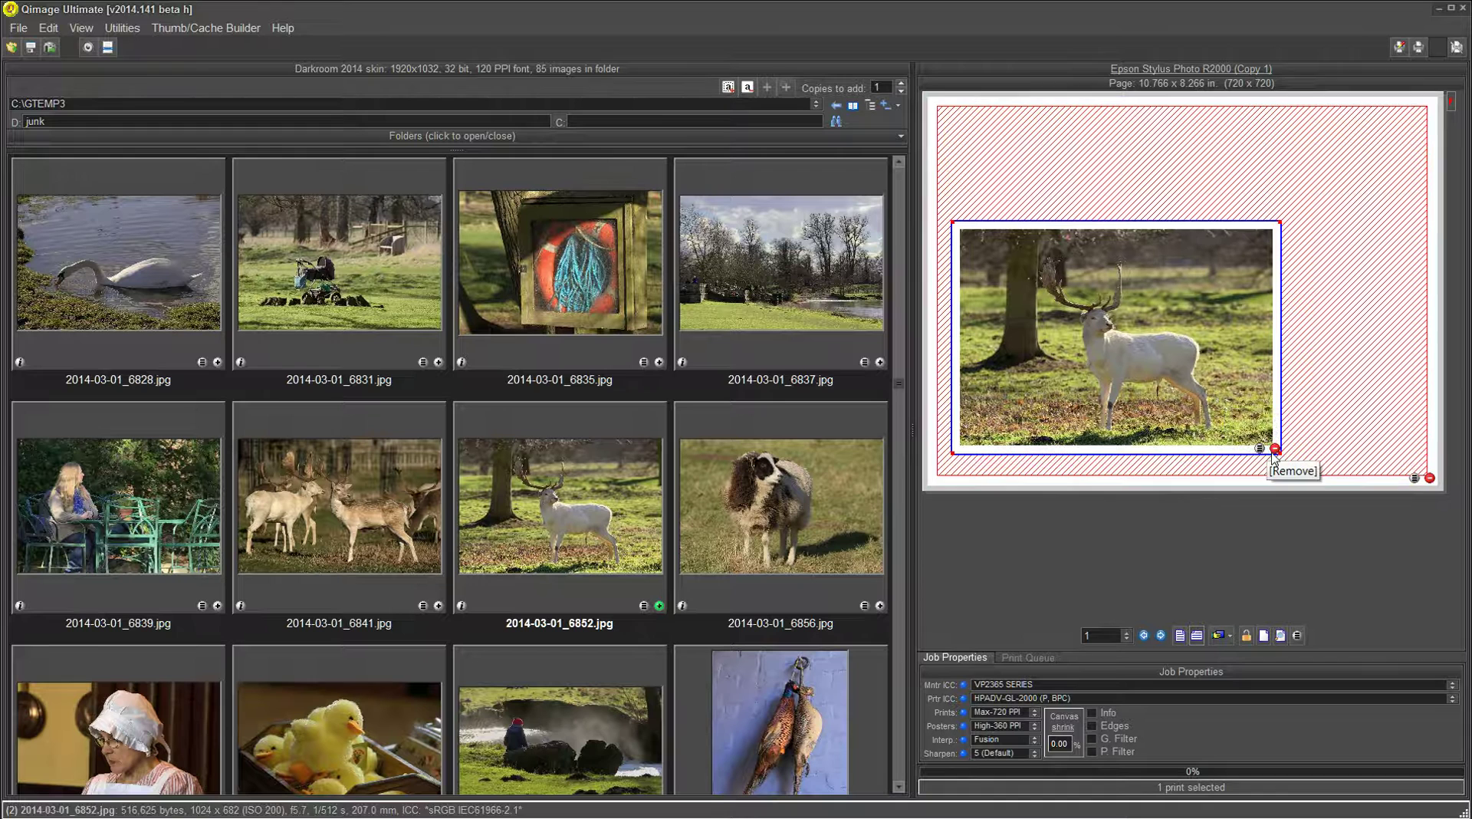
{"action": "left_click", "coordinate": [1260, 449]}
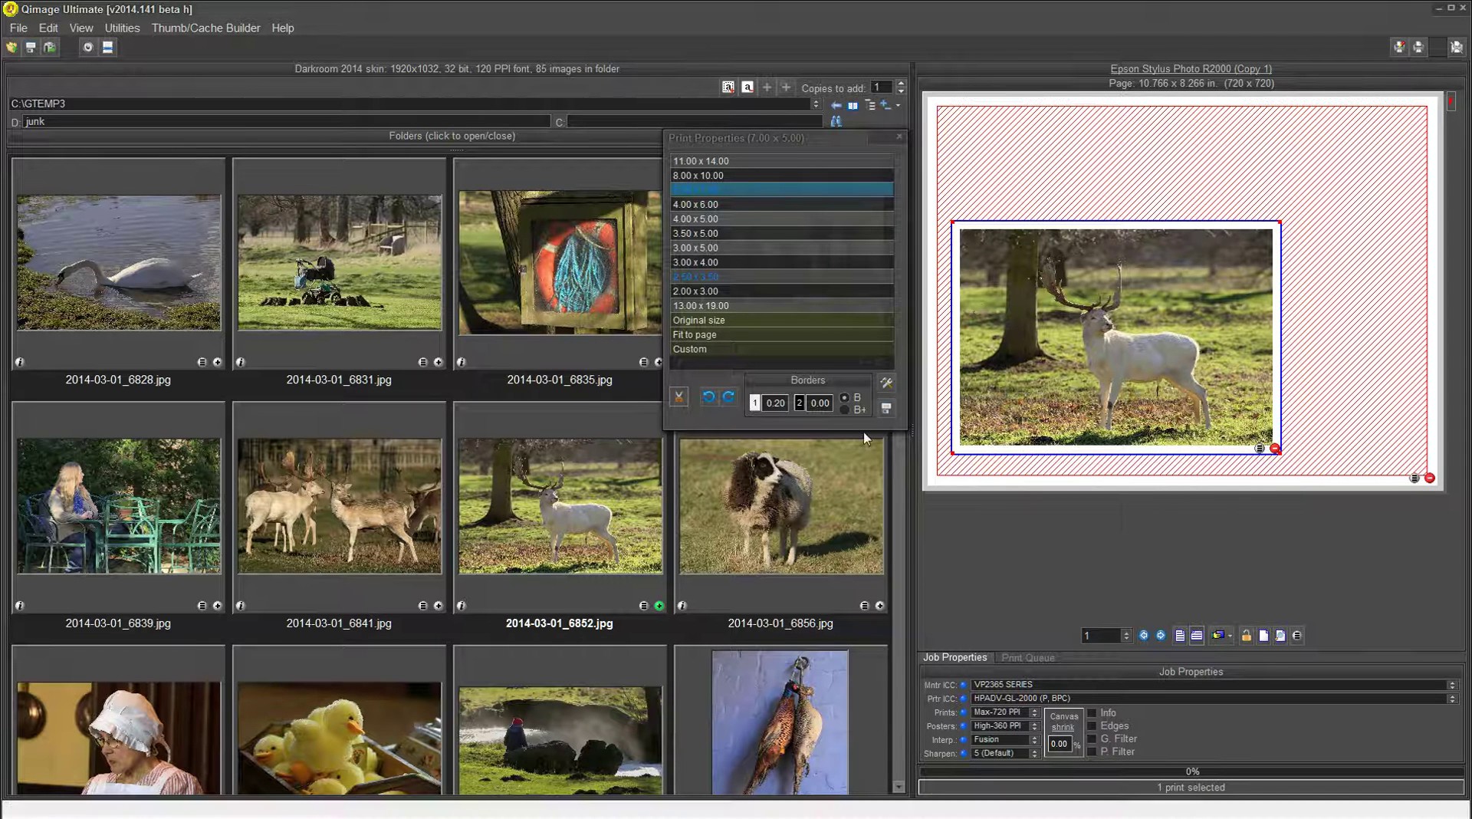
{"action": "right_click", "coordinate": [756, 404]}
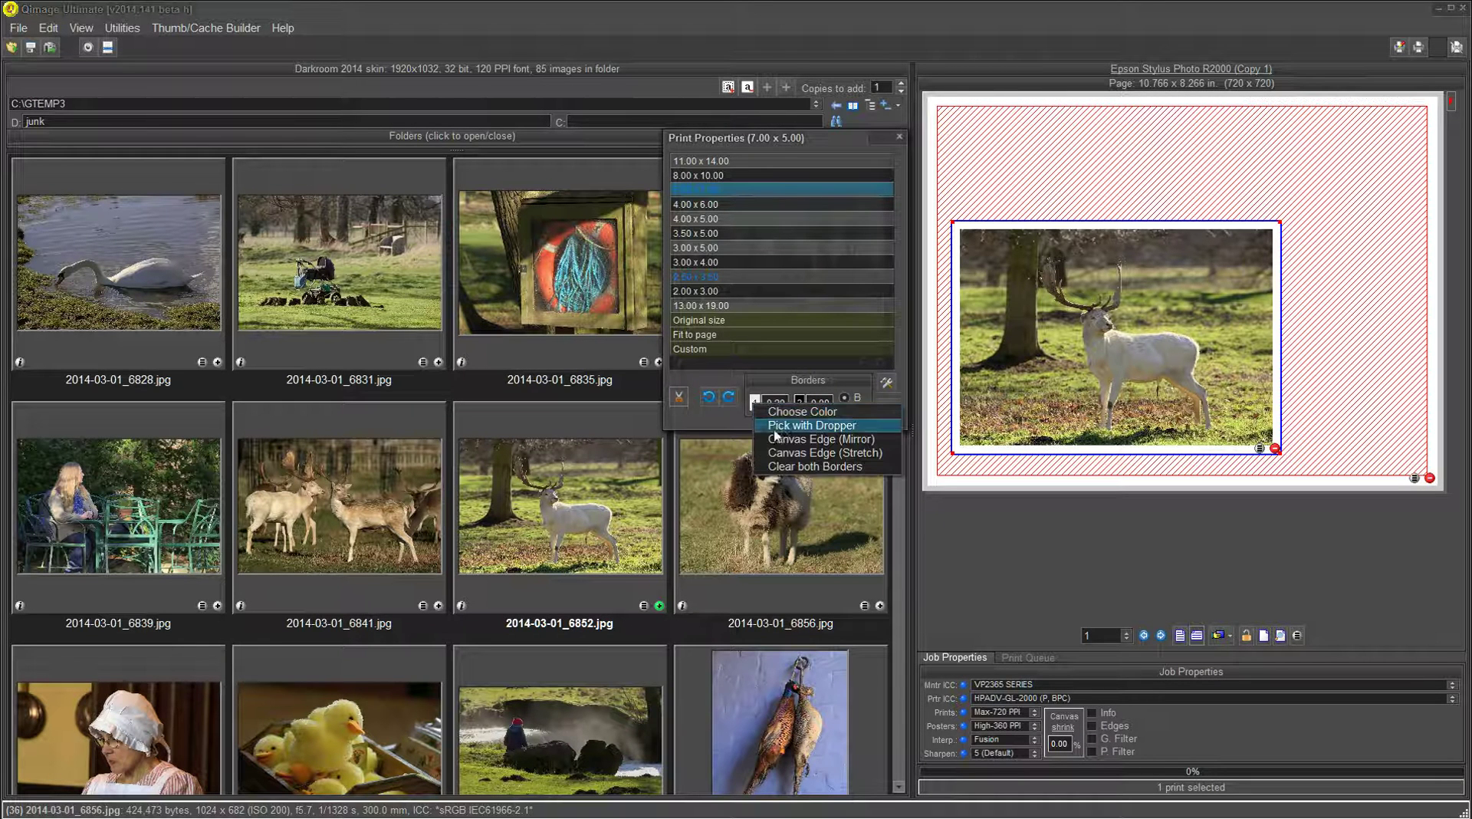
{"action": "left_click", "coordinate": [790, 412]}
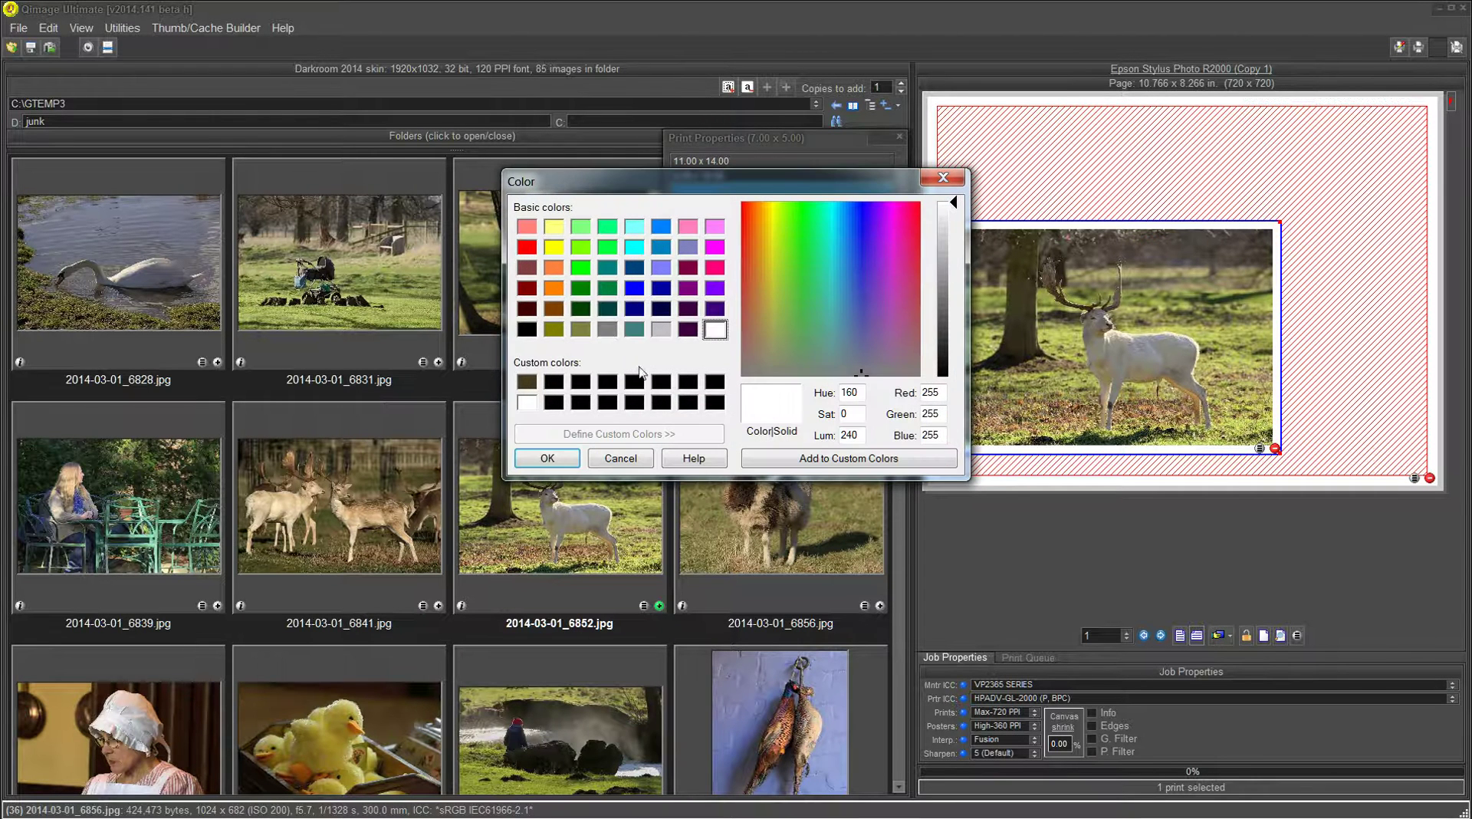
{"action": "left_click", "coordinate": [527, 247]}
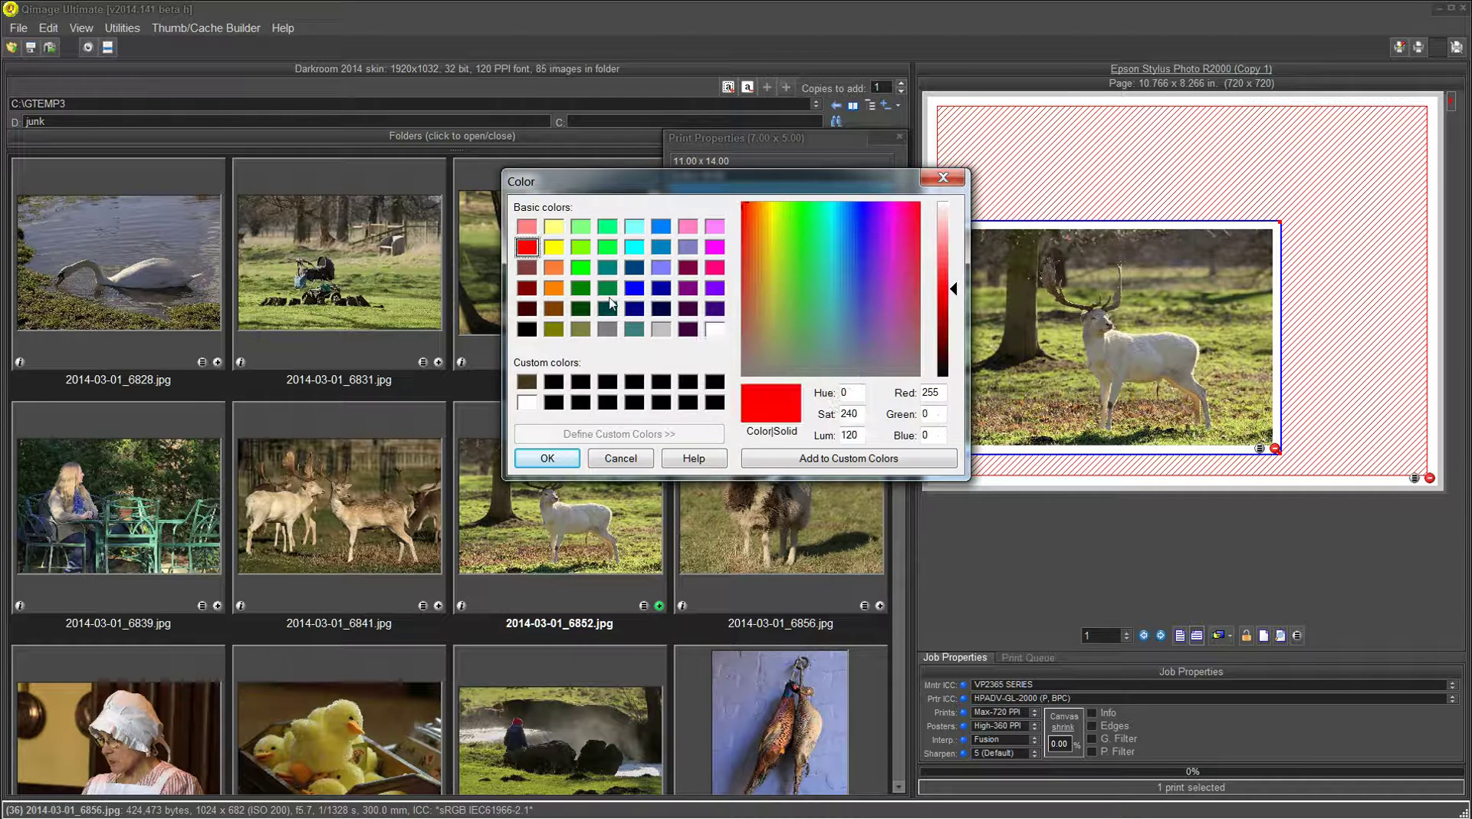
{"action": "left_click", "coordinate": [547, 458]}
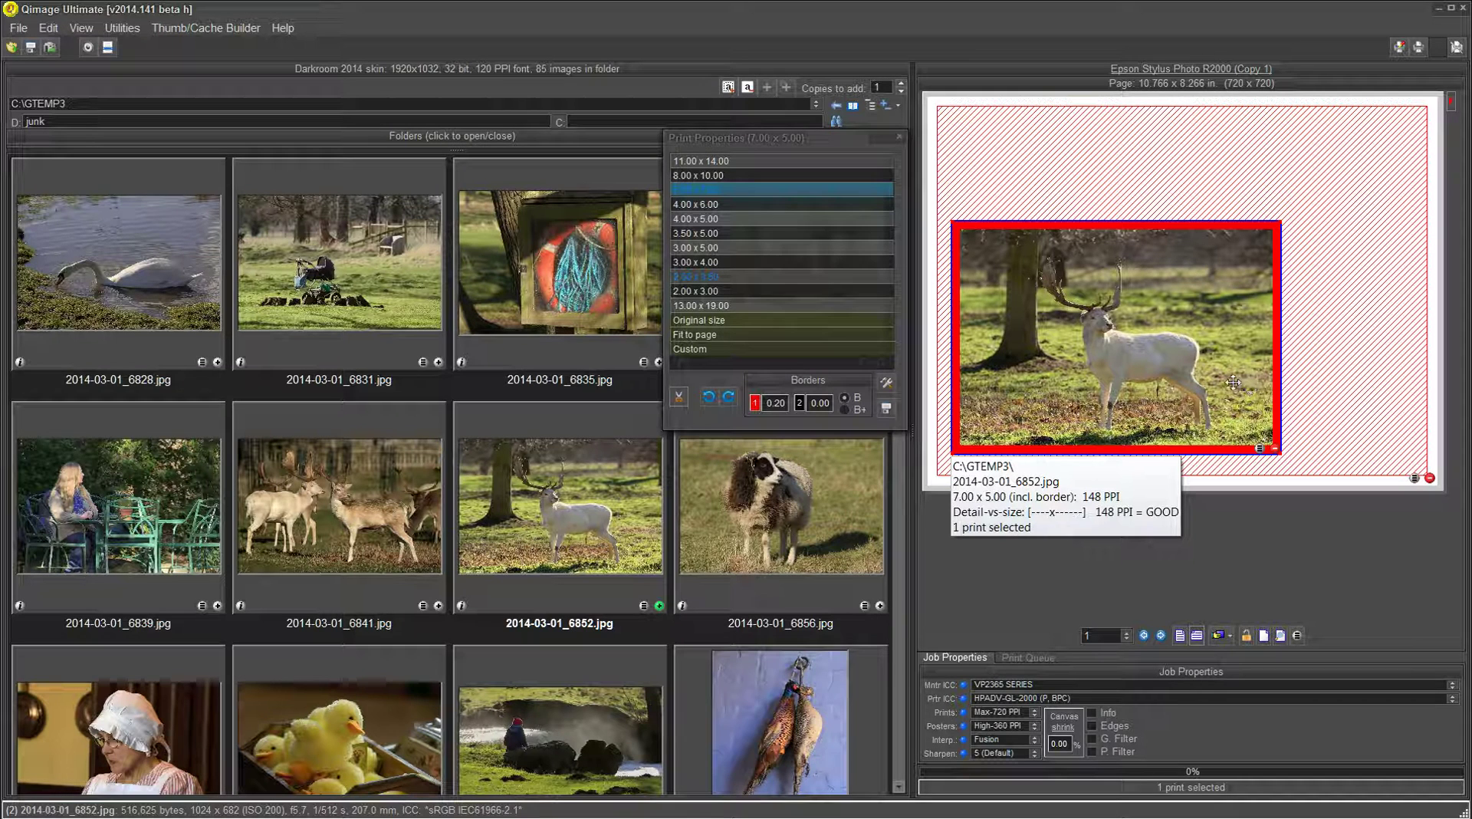
- Move the deer print up one inch and centre it horizontally on the page
{"action": "double_click", "coordinate": [1260, 419]}
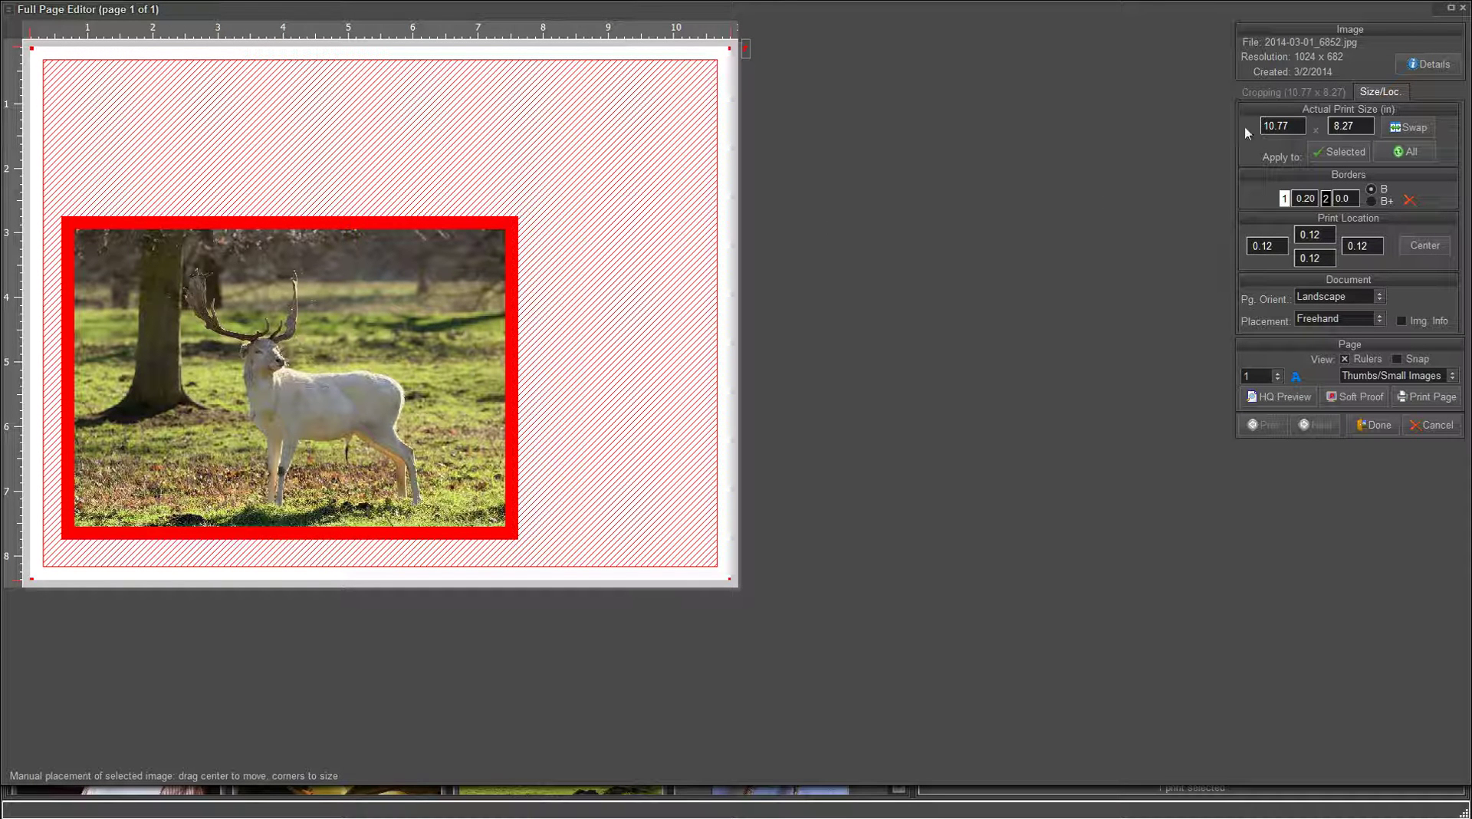
{"action": "left_click", "coordinate": [475, 353]}
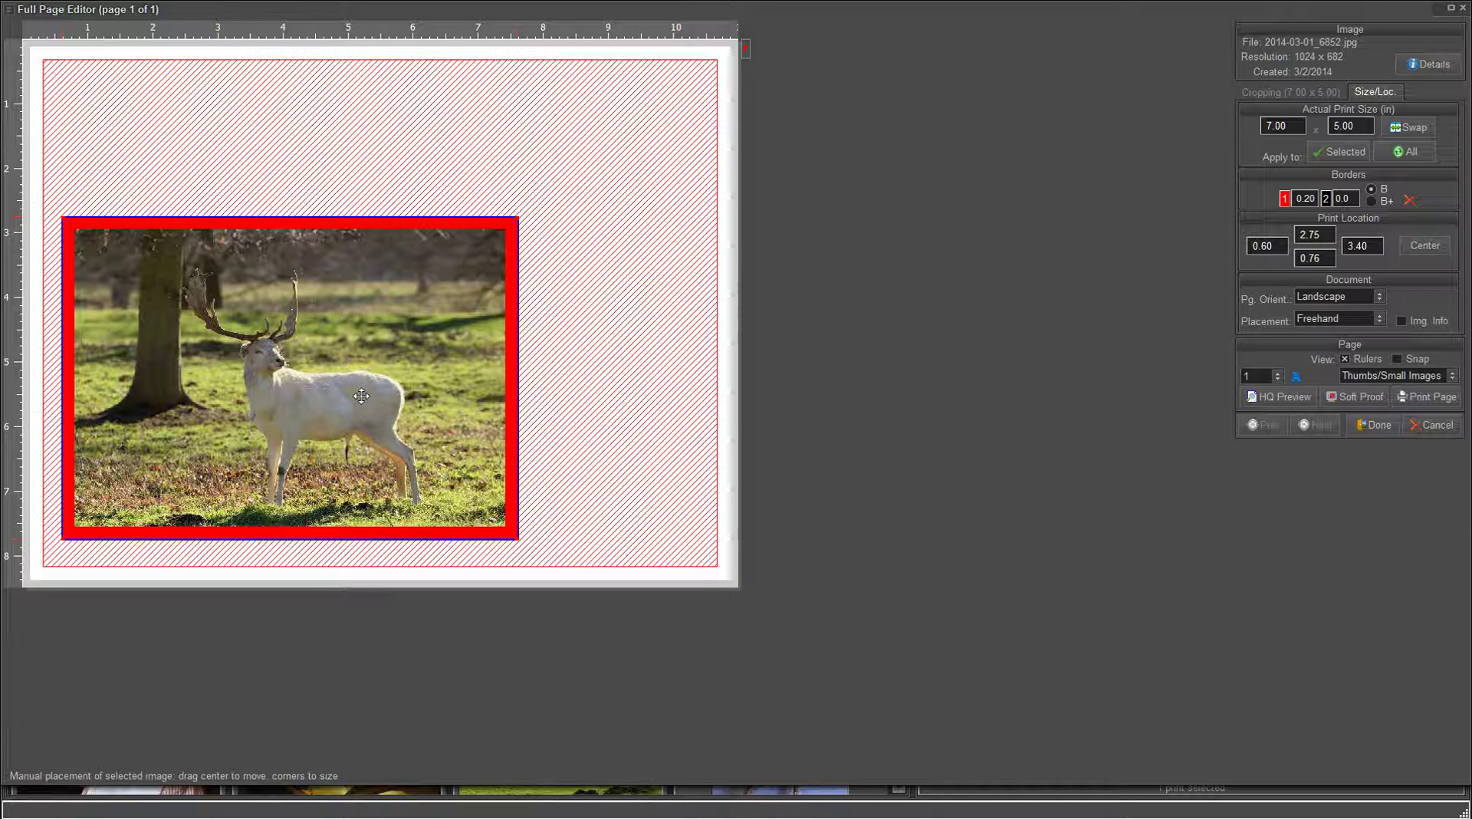
{"action": "key", "text": "Up"}
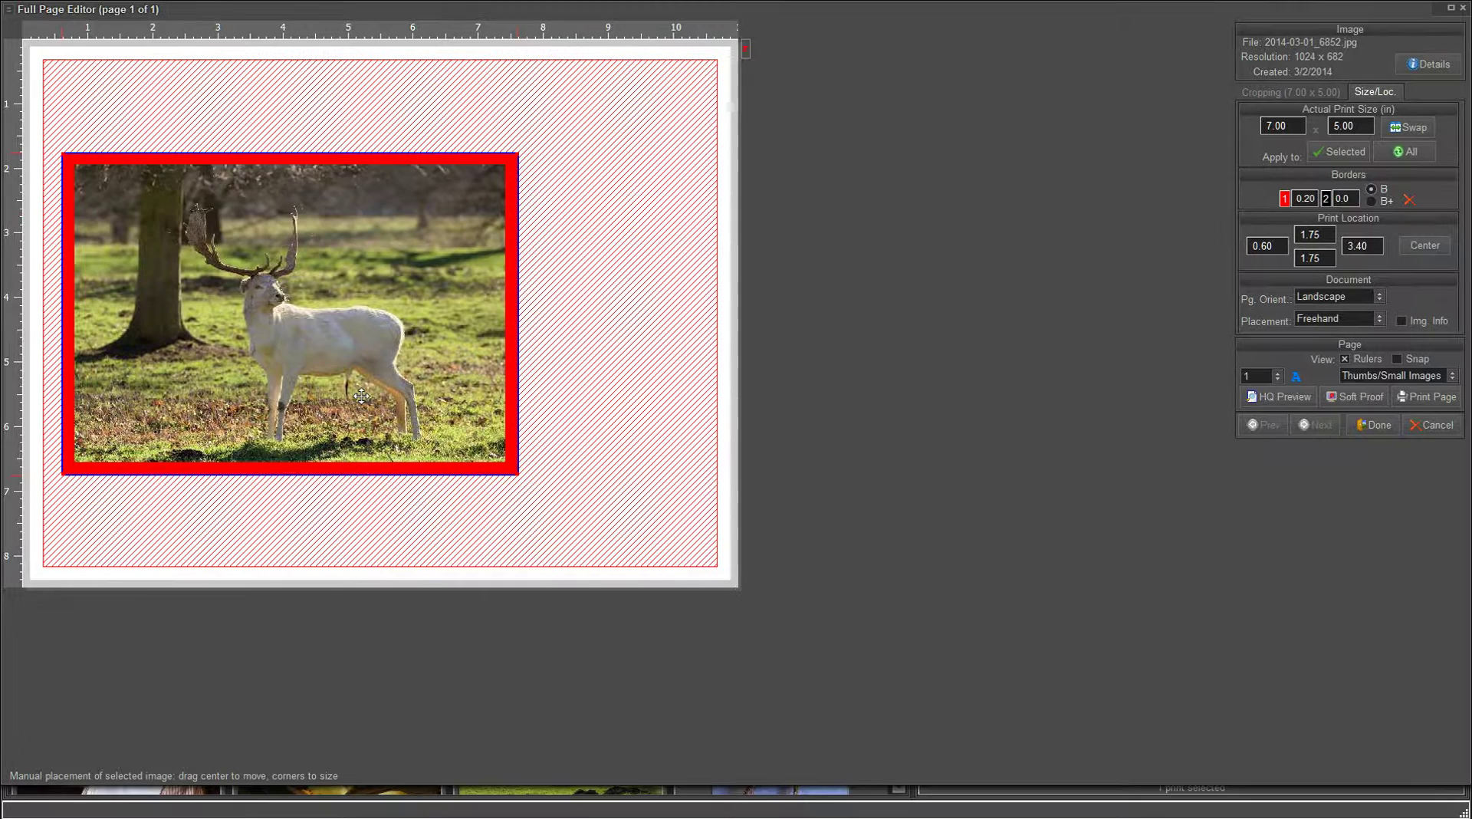
{"action": "key", "text": "Right"}
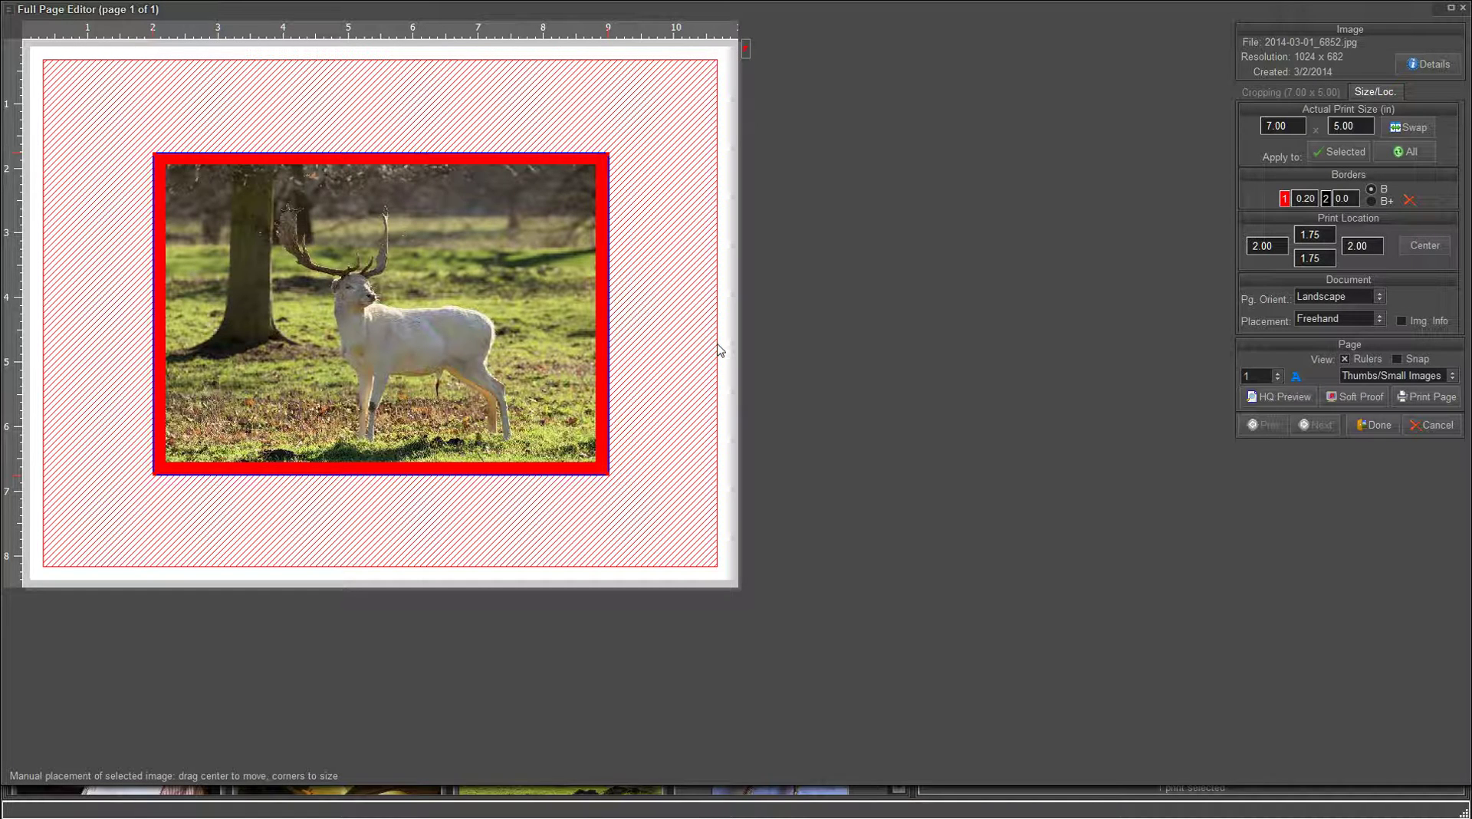
{"action": "left_click", "coordinate": [671, 302]}
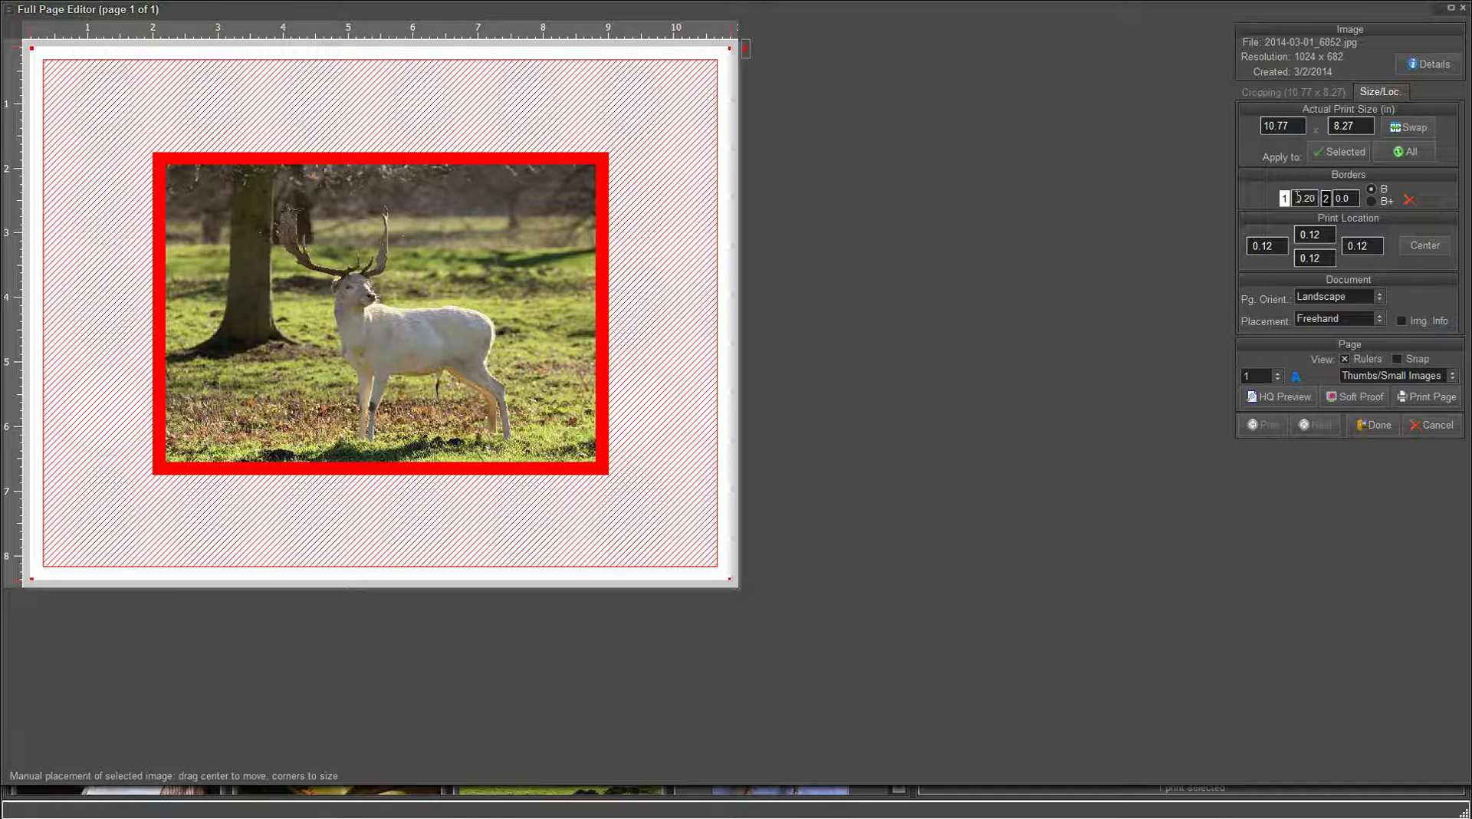
- Give the page a cyan border of width 9 filling the background around the photo
{"action": "left_click_drag", "start_coordinate": [1297, 197], "coordinate": [1327, 200]}
{"action": "type", "text": "9"}
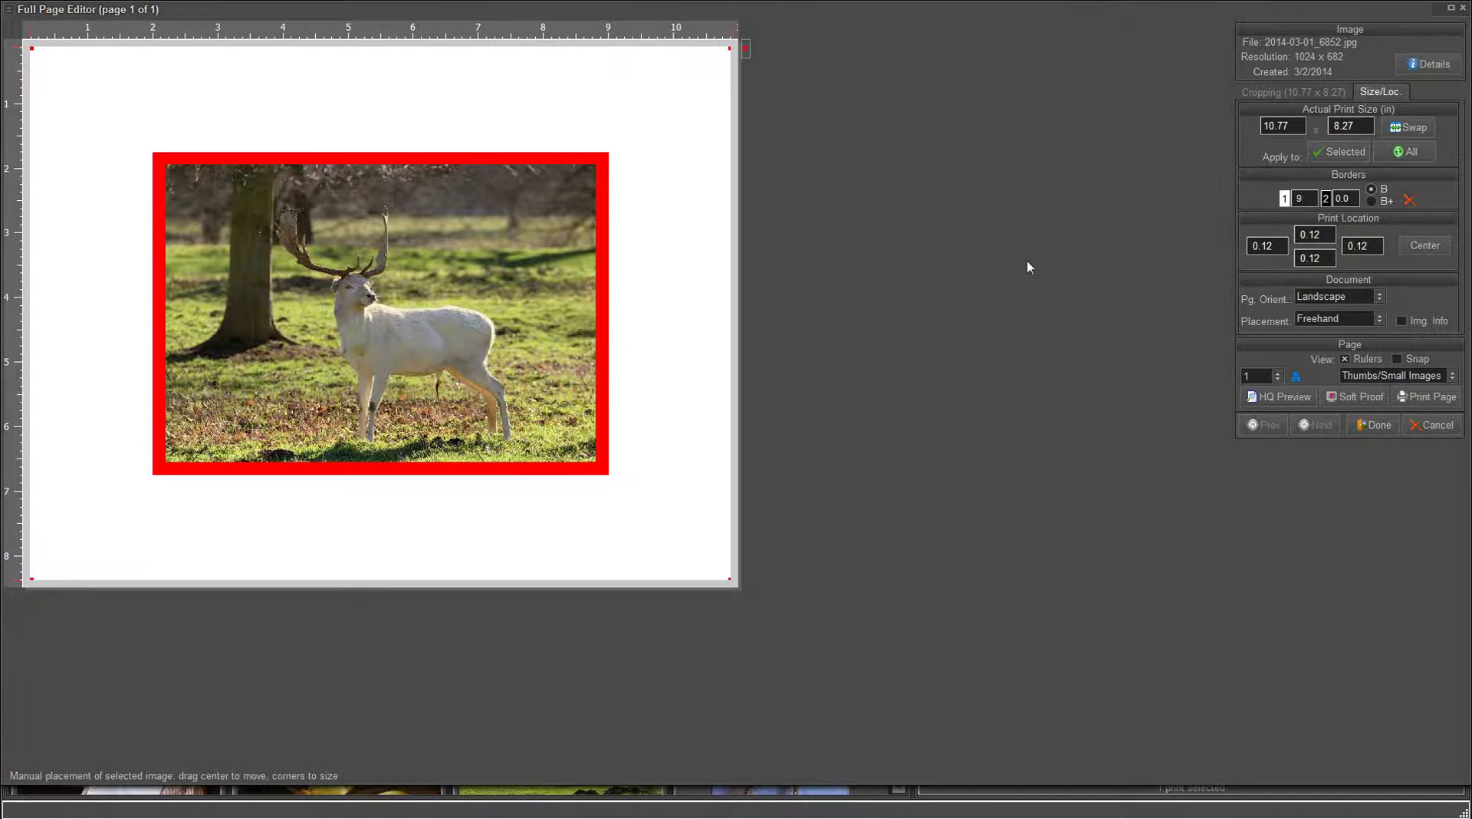
{"action": "left_click", "coordinate": [1286, 201]}
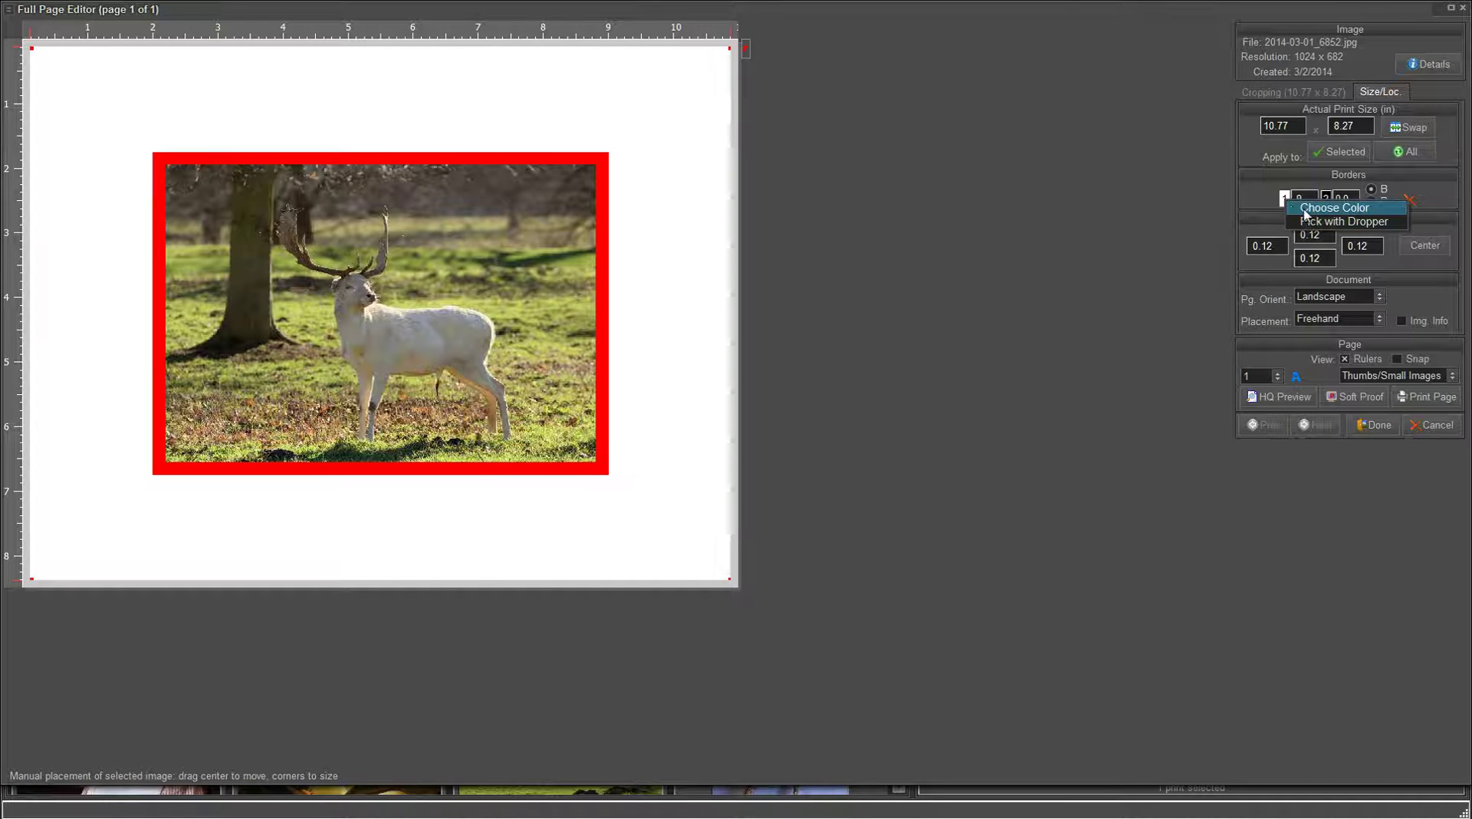
{"action": "left_click", "coordinate": [1303, 208]}
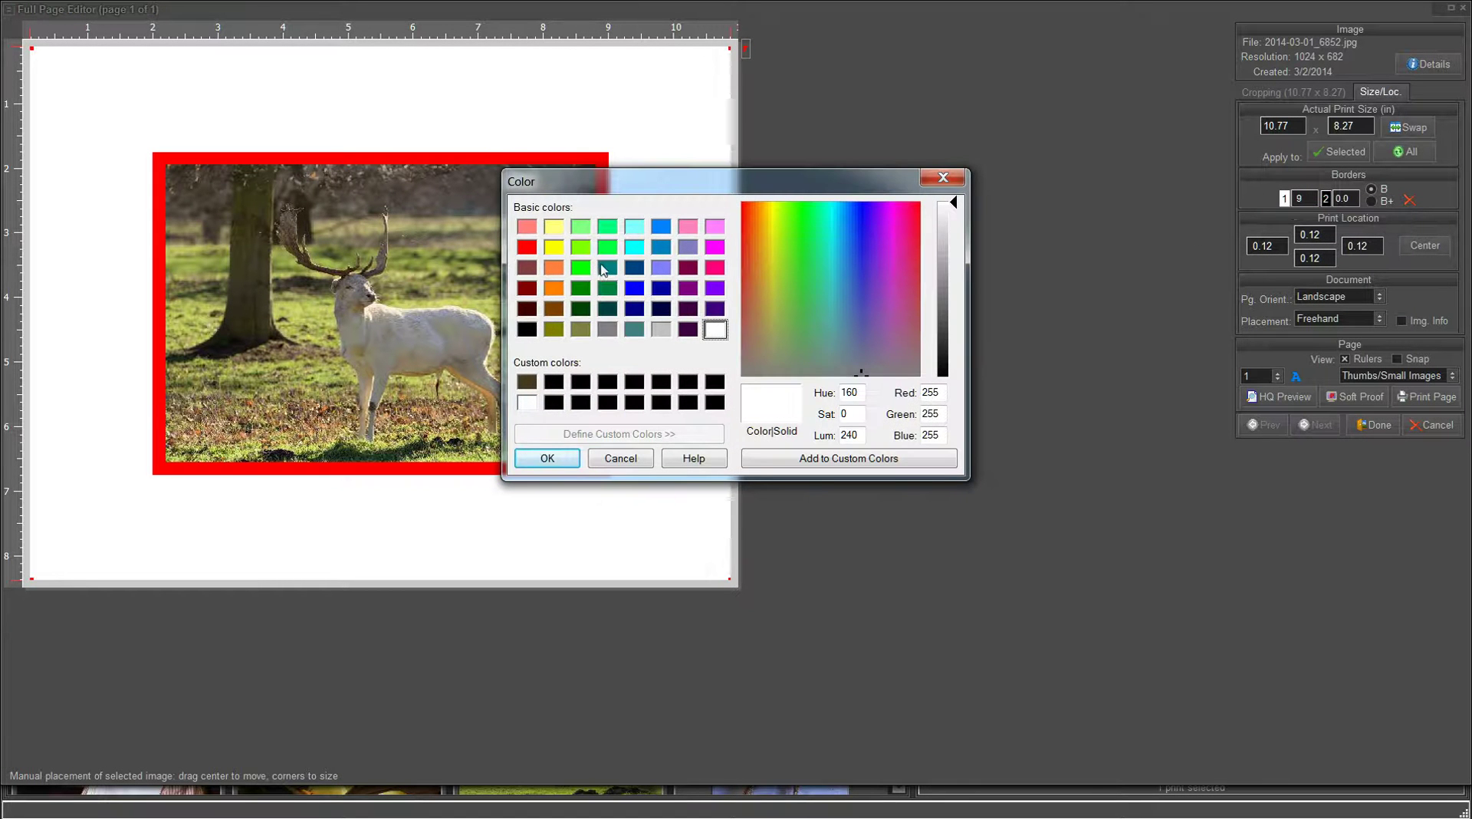
{"action": "left_click", "coordinate": [640, 250]}
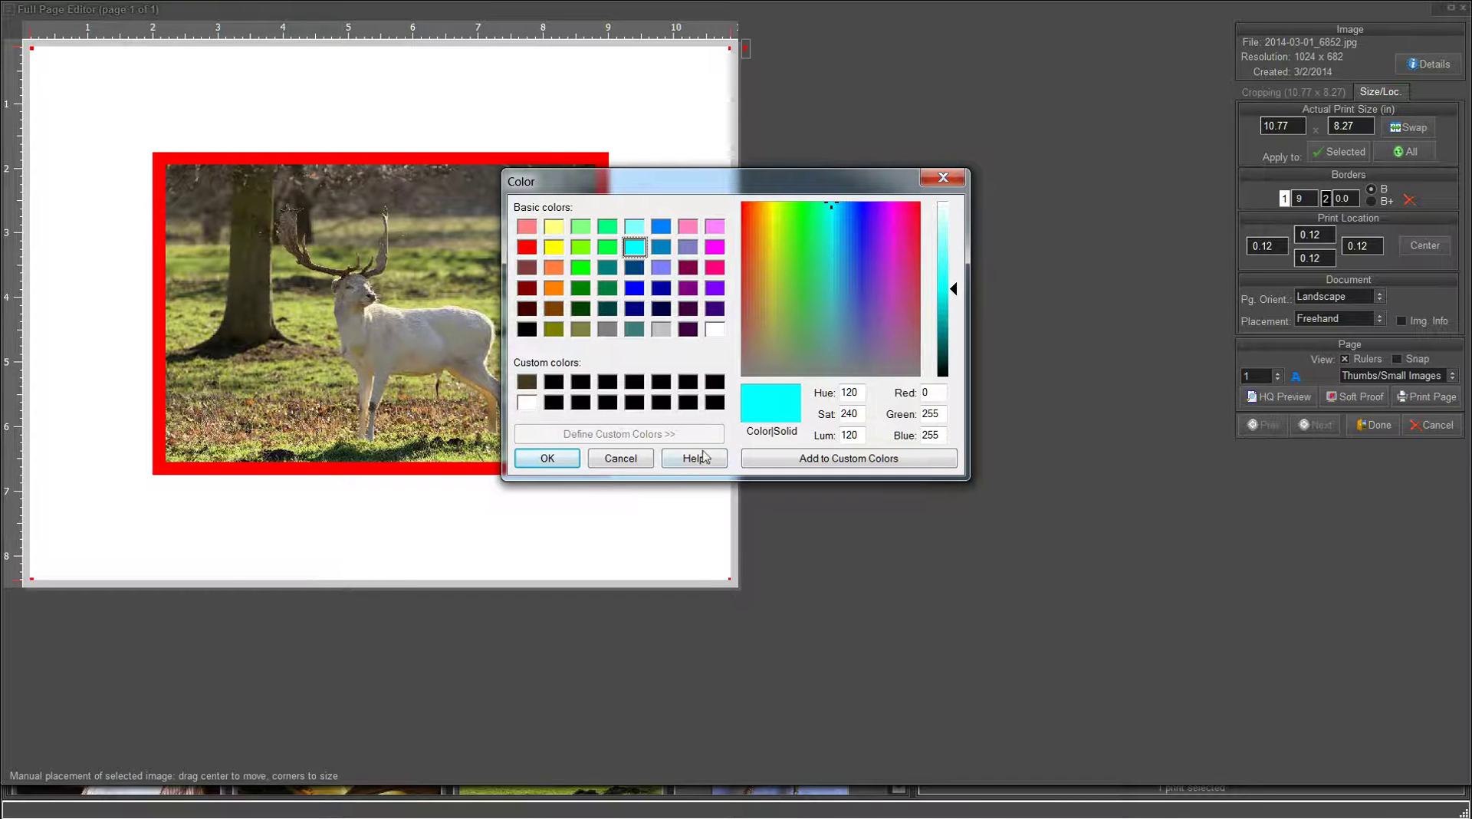
{"action": "left_click", "coordinate": [547, 457]}
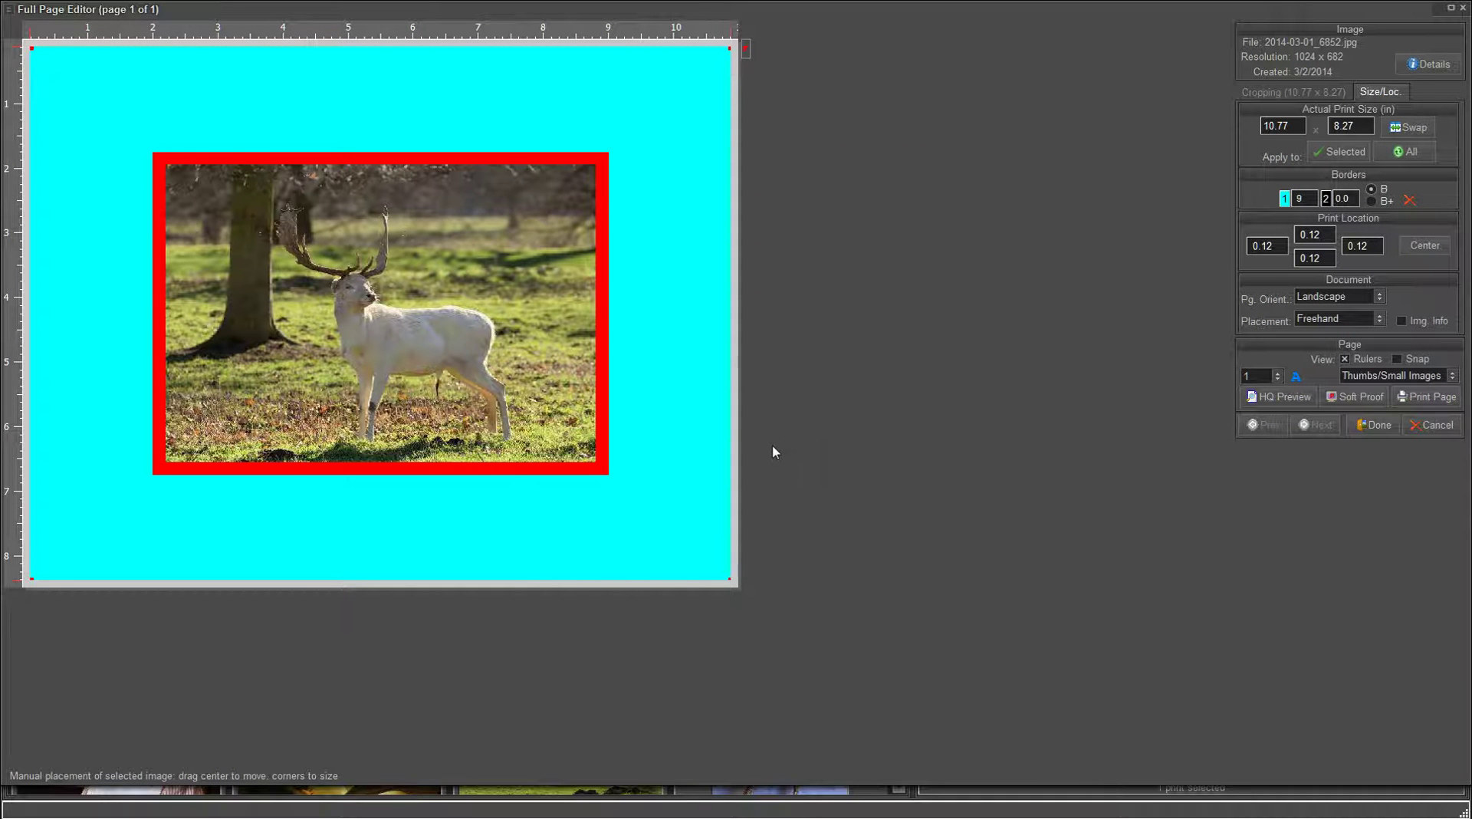
{"action": "left_click", "coordinate": [520, 415]}
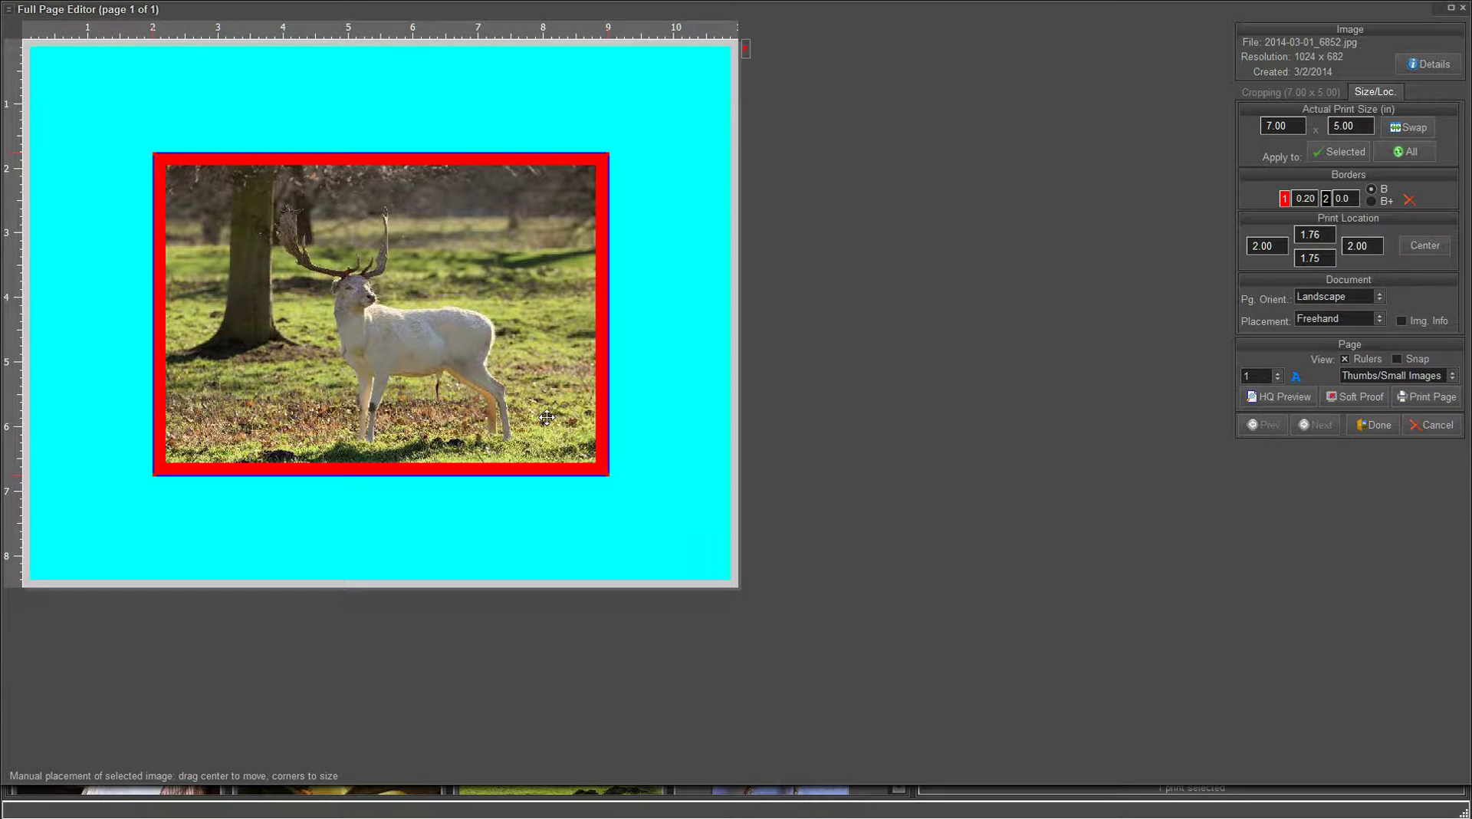
- Enlarge the deer photo to 7.98 x 5.70 inches and recentre it horizontally
{"action": "scroll", "coordinate": [546, 417], "scroll_direction": "down", "scroll_amount": 3}
{"action": "scroll", "coordinate": [546, 417], "scroll_direction": "down", "scroll_amount": 3}
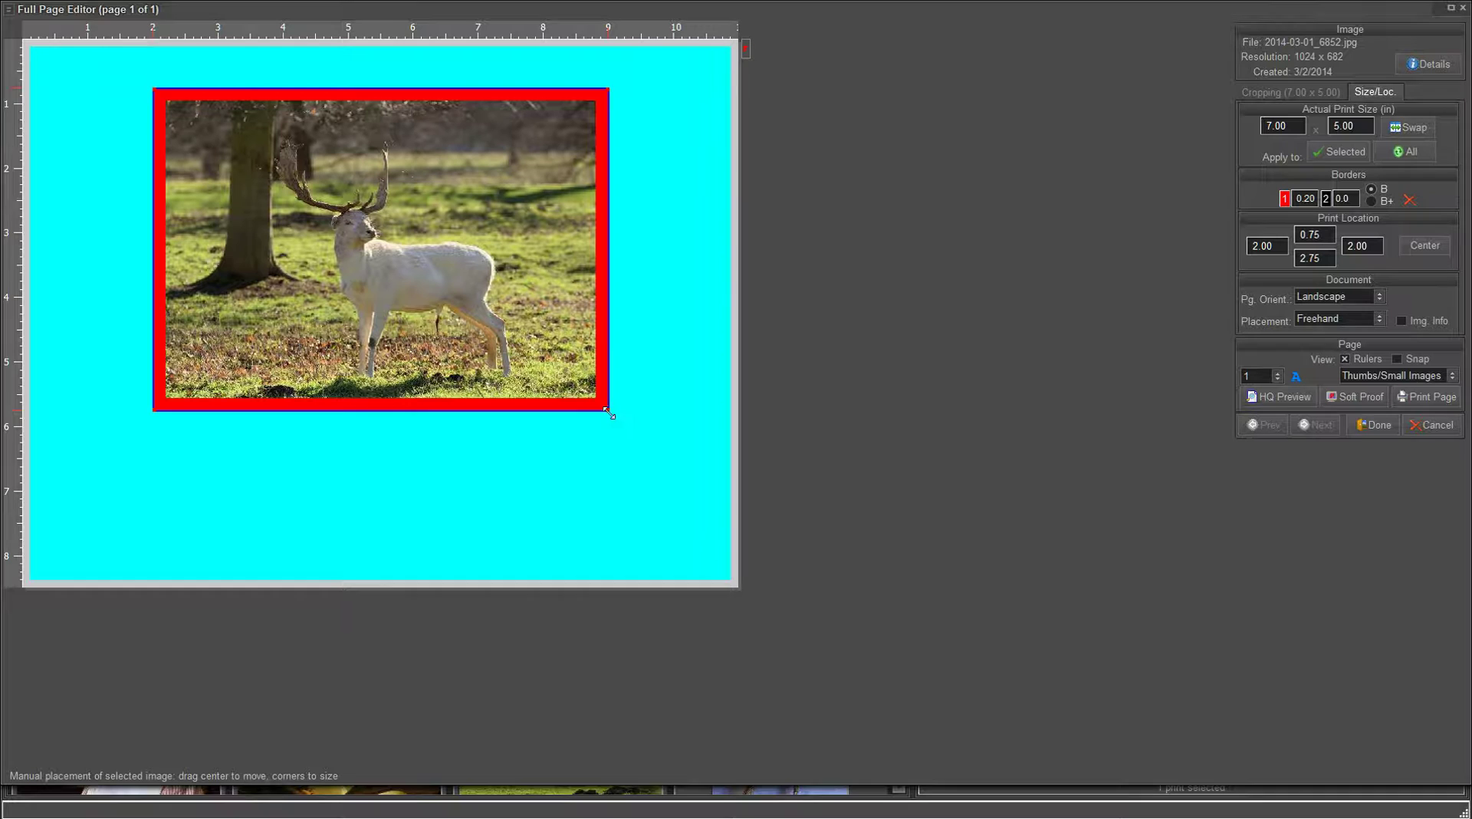
{"action": "left_click_drag", "start_coordinate": [609, 413], "coordinate": [672, 490]}
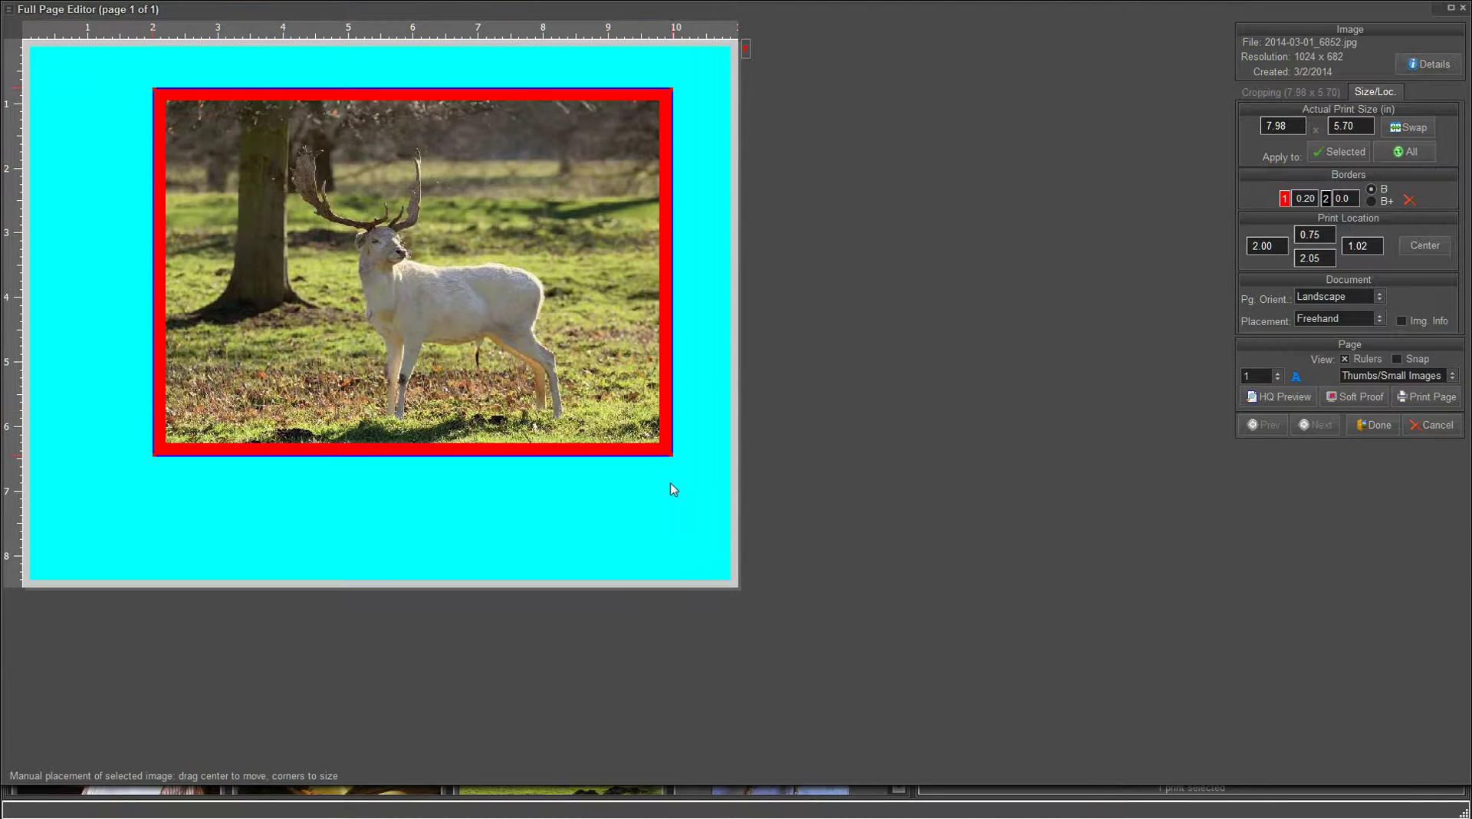
{"action": "double_click", "coordinate": [648, 412]}
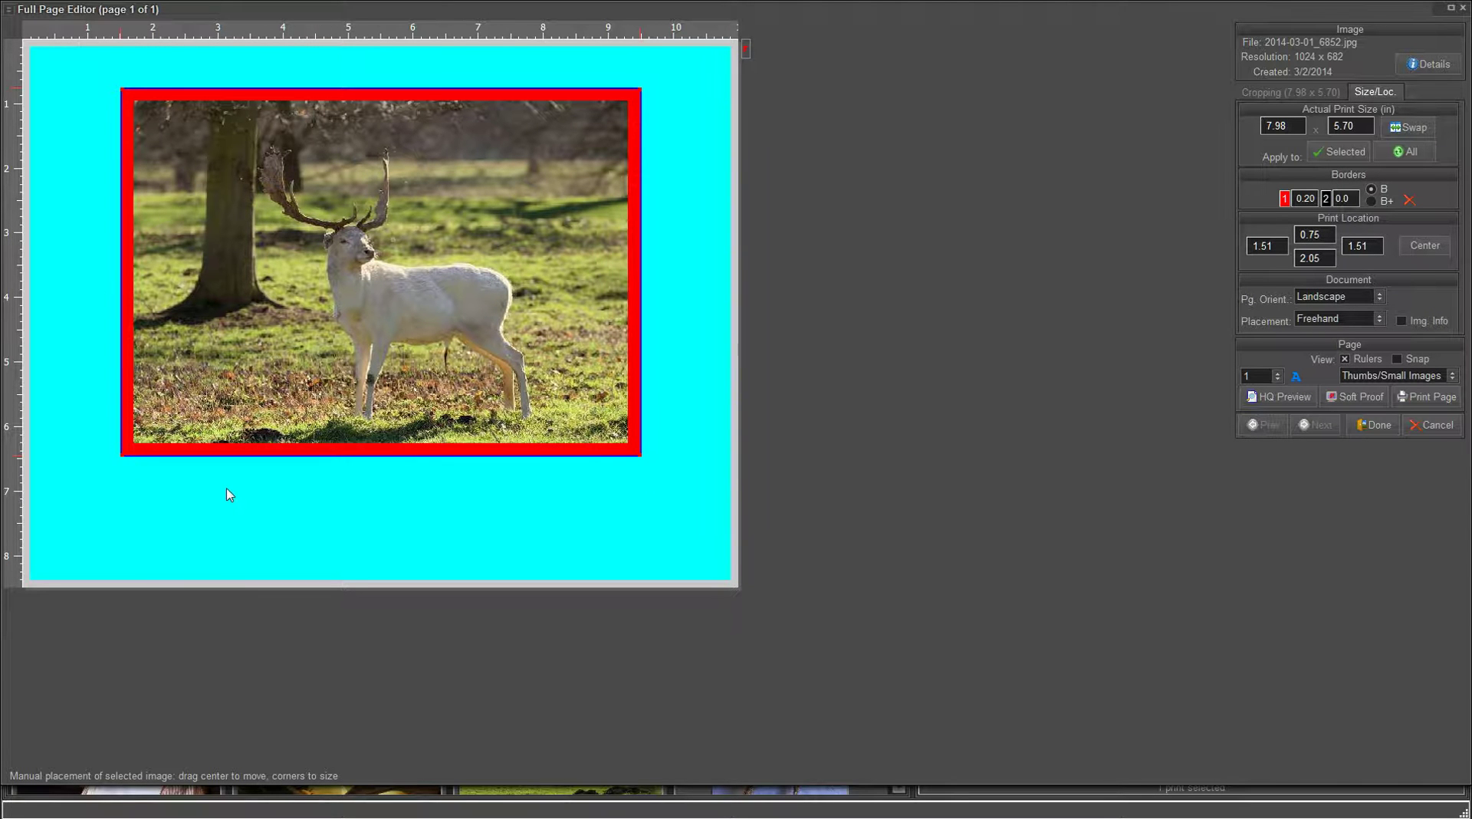
- Add a floating name caption and move it left beneath the deer photo
{"action": "right_click", "coordinate": [266, 510]}
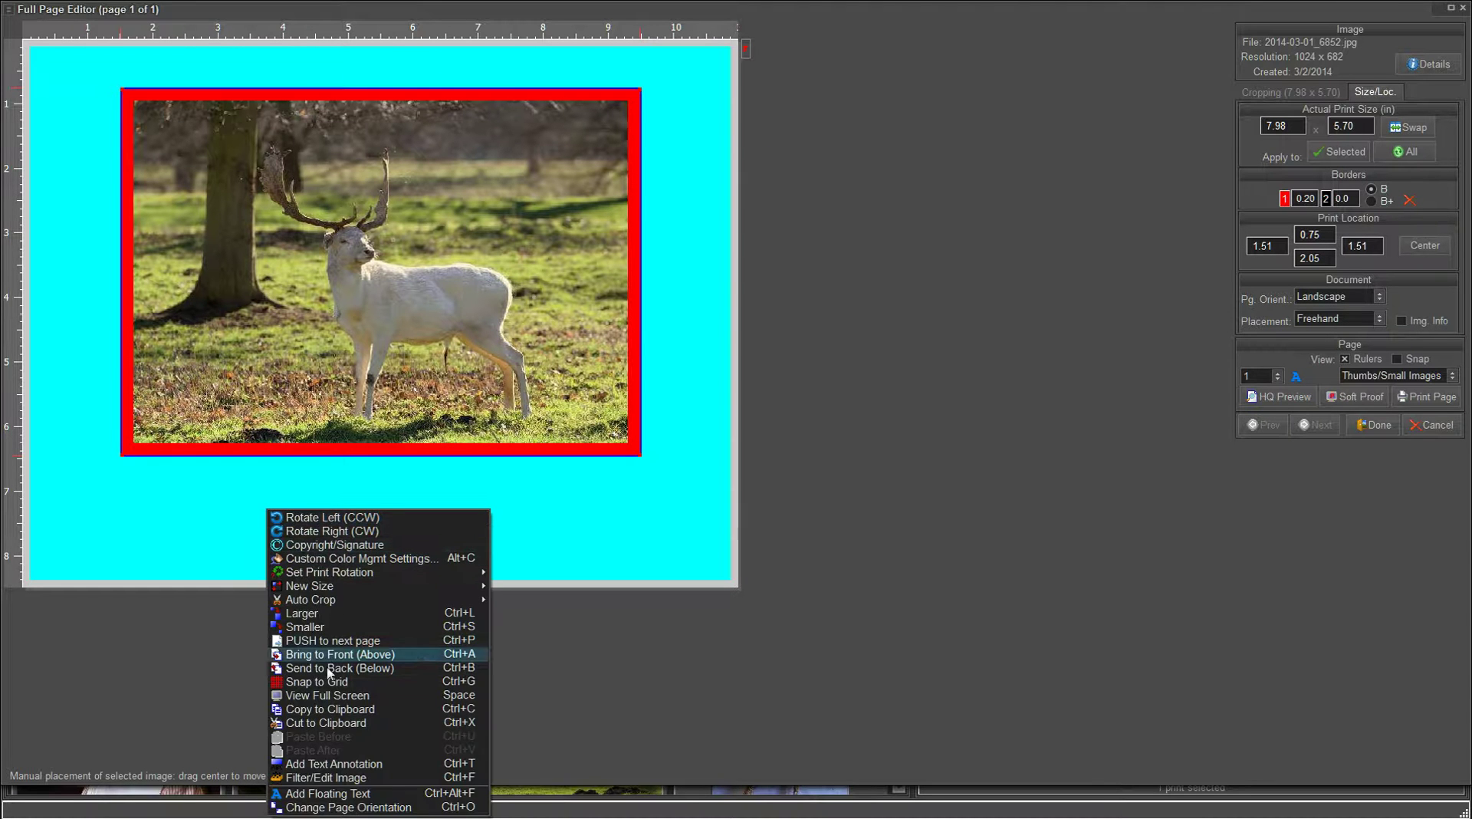
{"action": "left_click", "coordinate": [326, 794]}
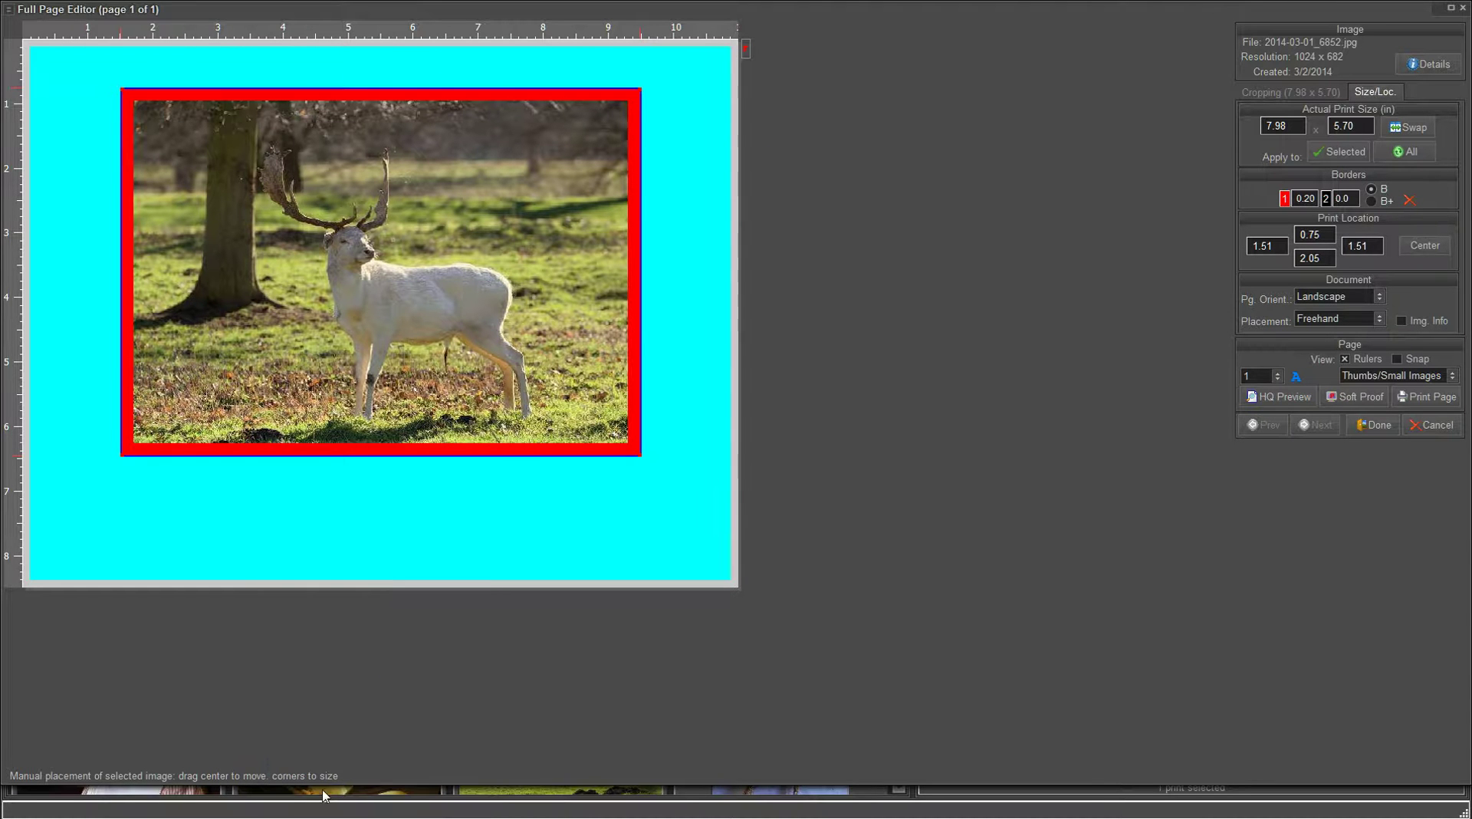
{"action": "left_click", "coordinate": [329, 503]}
{"action": "left_click", "coordinate": [657, 584]}
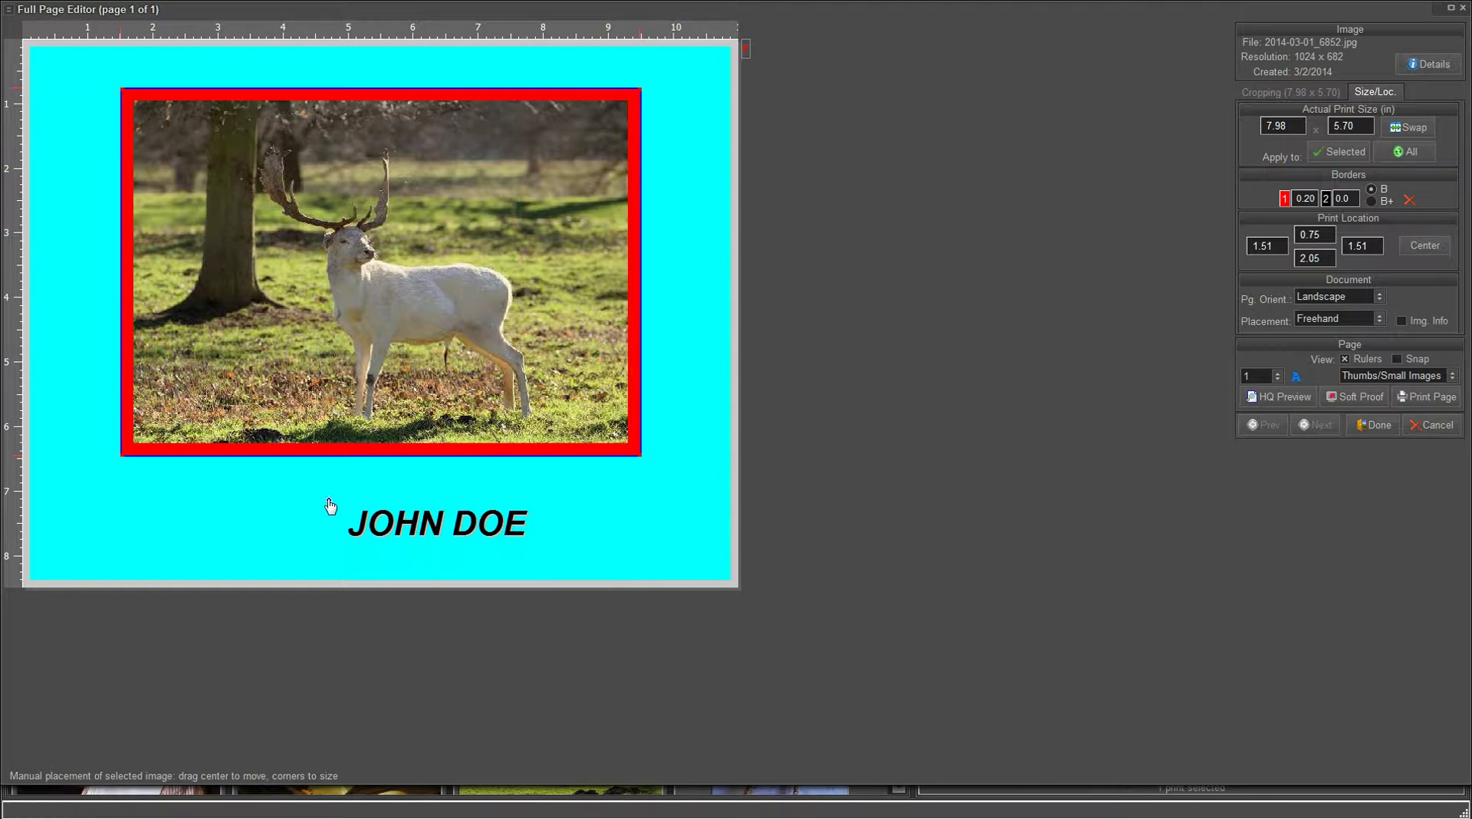
{"action": "left_click_drag", "start_coordinate": [330, 506], "coordinate": [268, 480]}
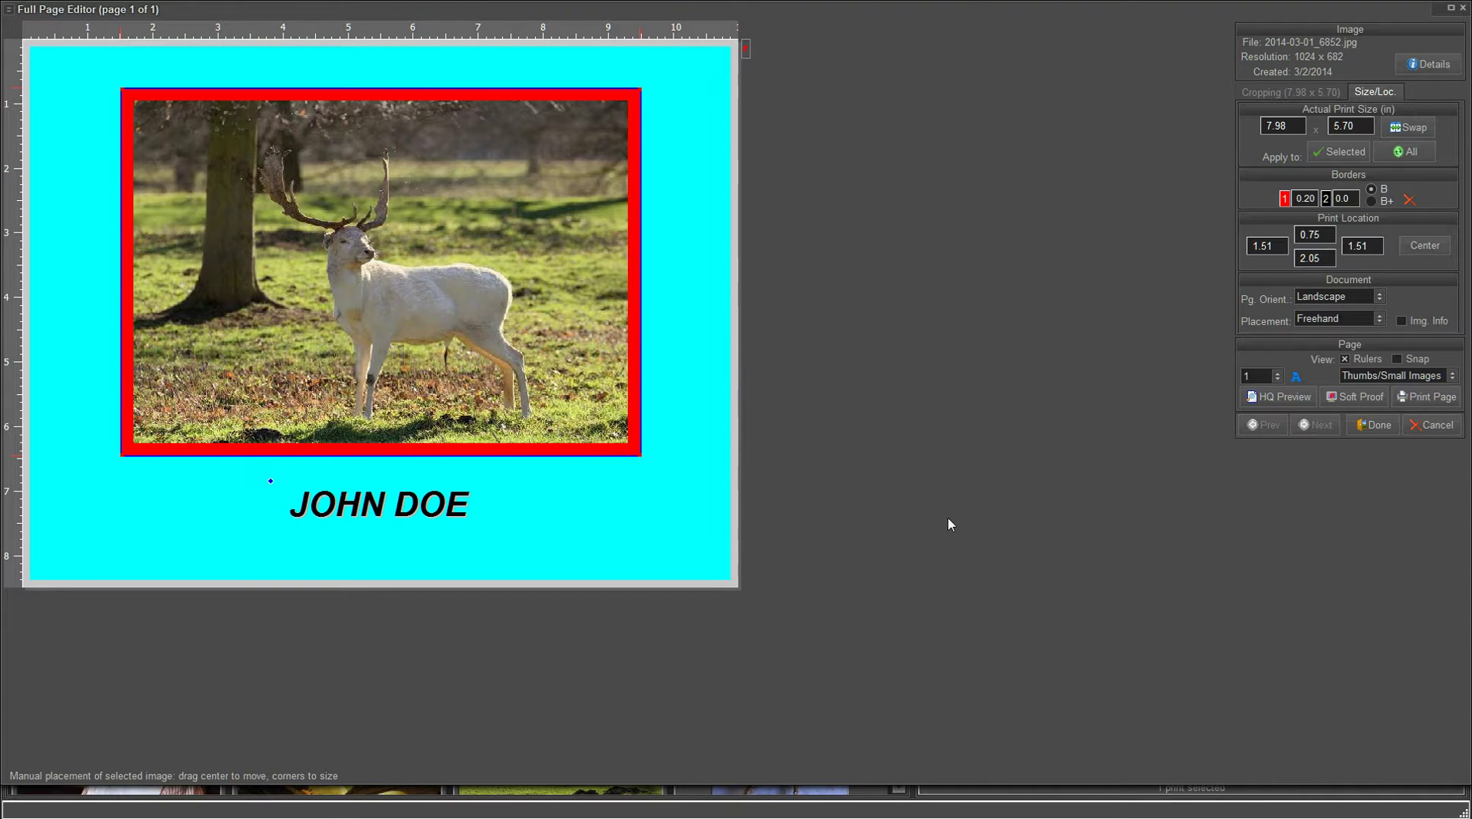
- Close the Full Page Editor with Done to view the finished page preview
{"action": "left_click", "coordinate": [1371, 426]}
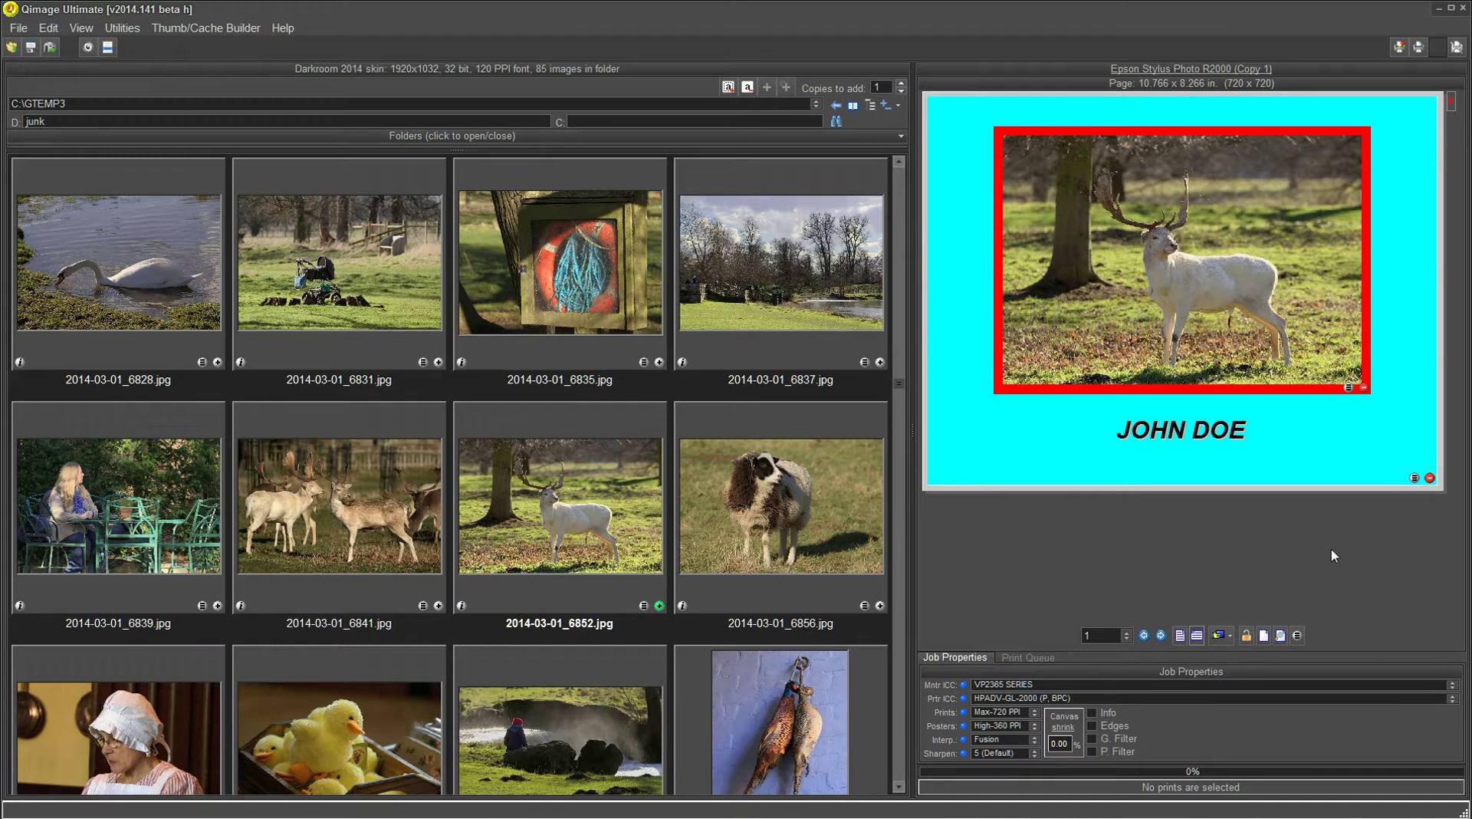